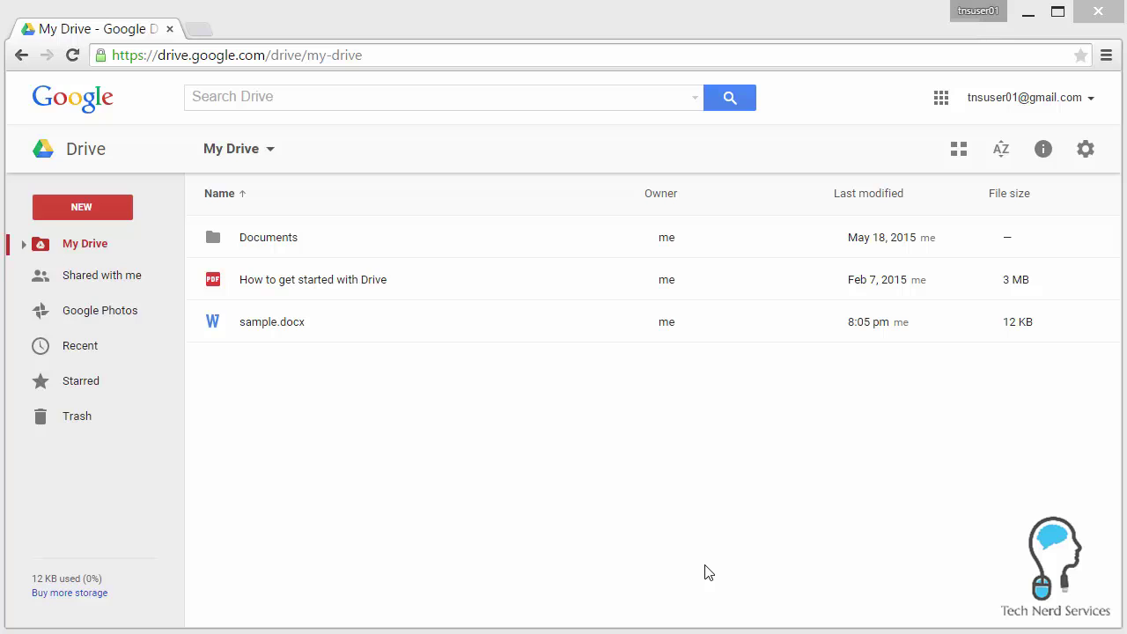
Select sample.docx and bring up its Share with others dialog.
click(334, 340)
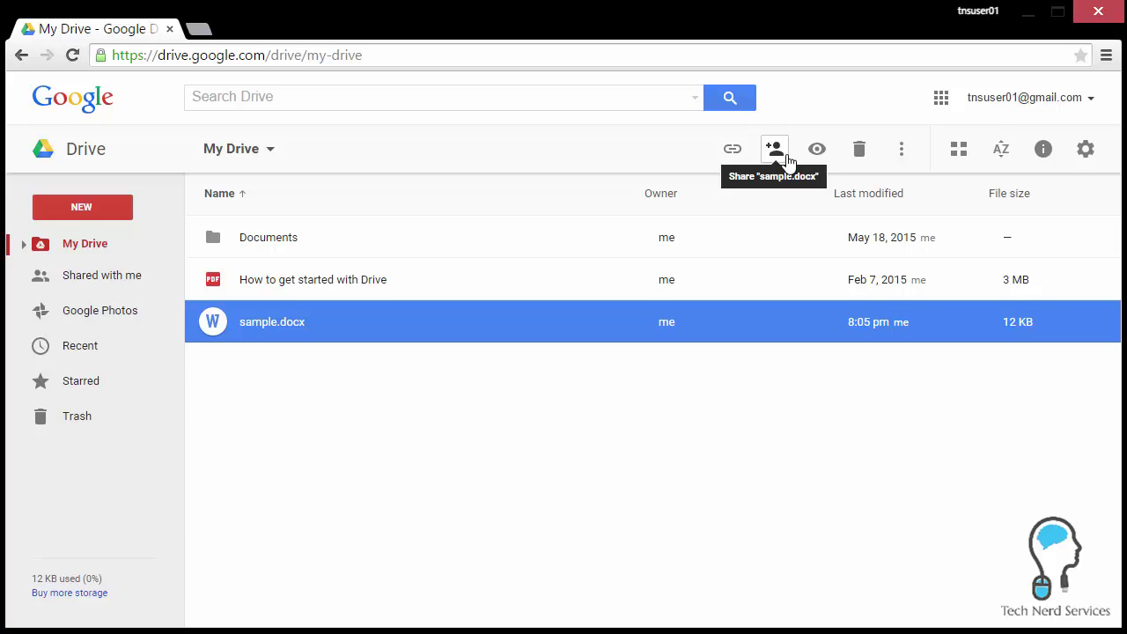
right_click(307, 336)
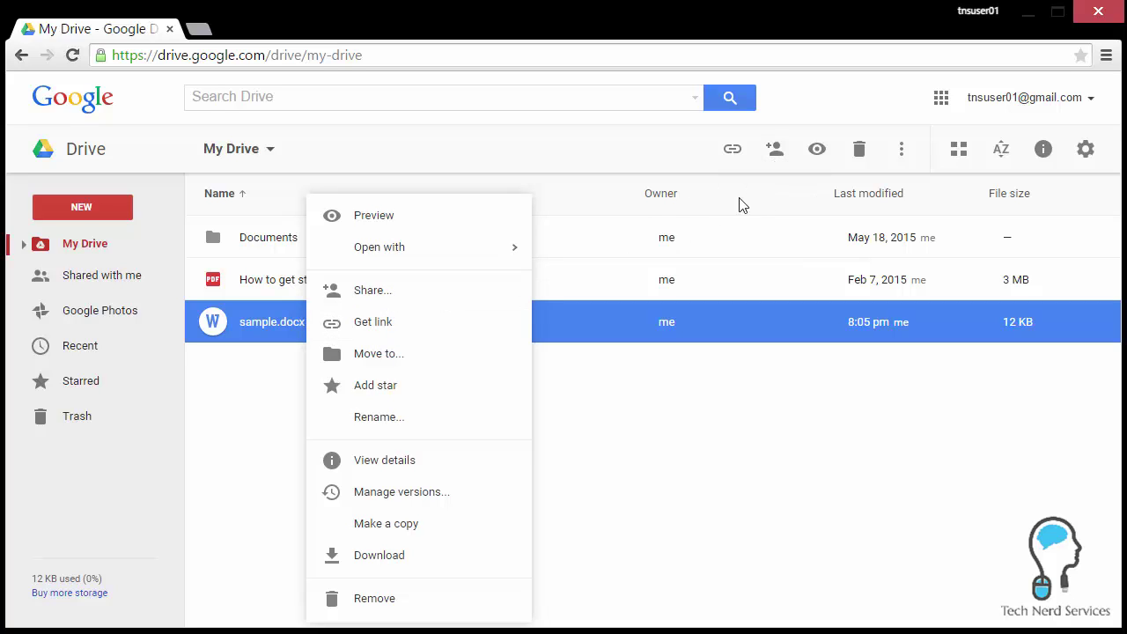
click(772, 158)
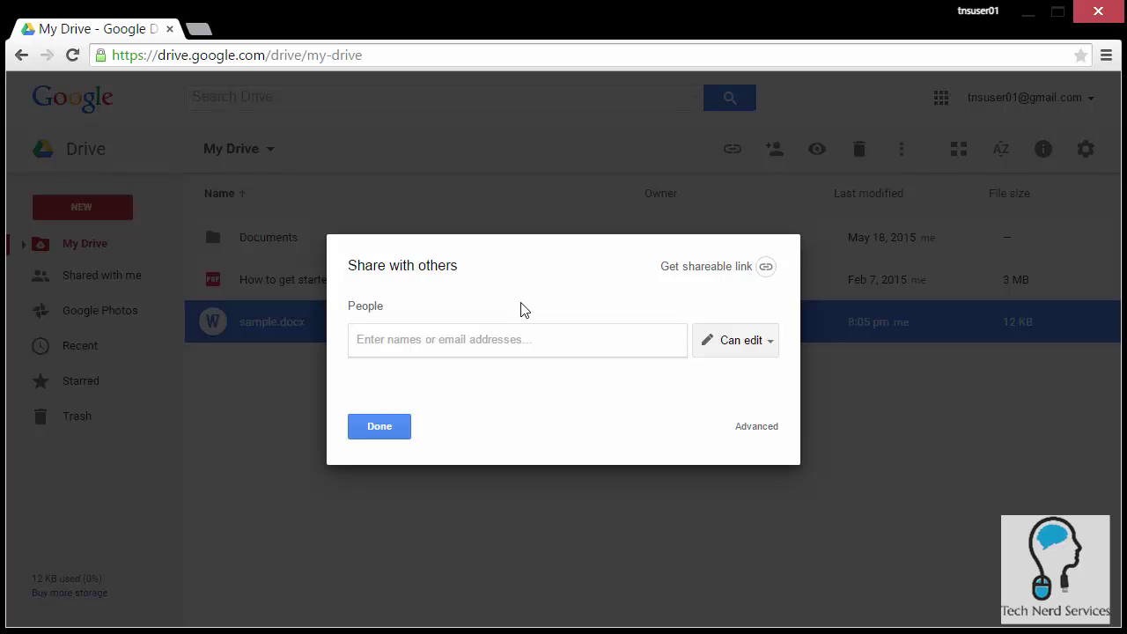
Add the suggested collaborator as a recipient and check the Can edit permission.
text(tnsuser)
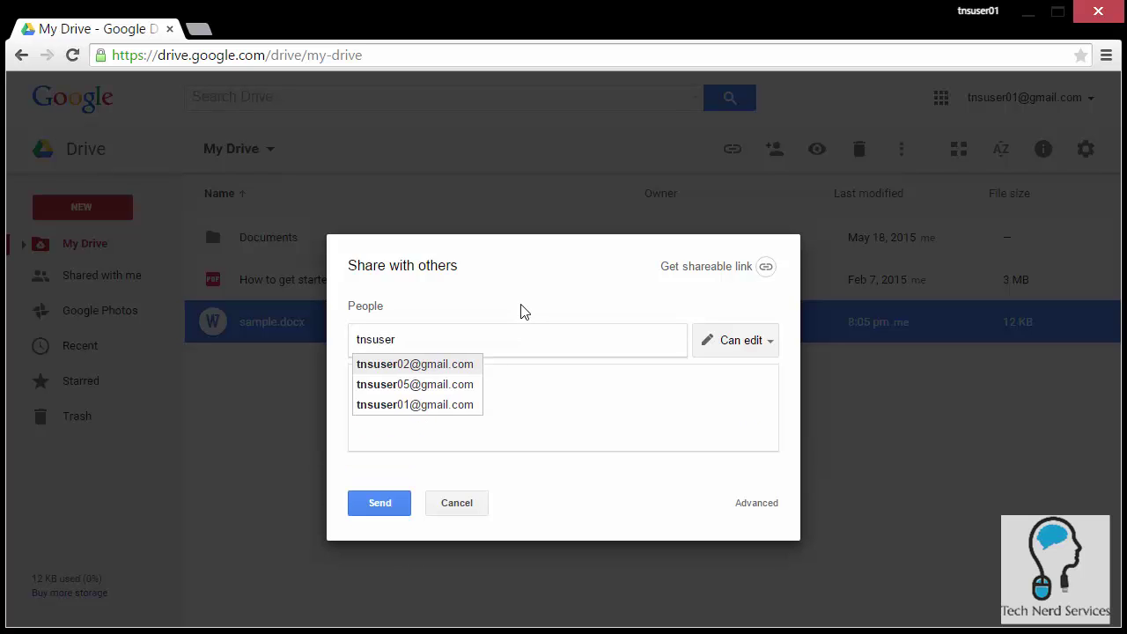
click(457, 370)
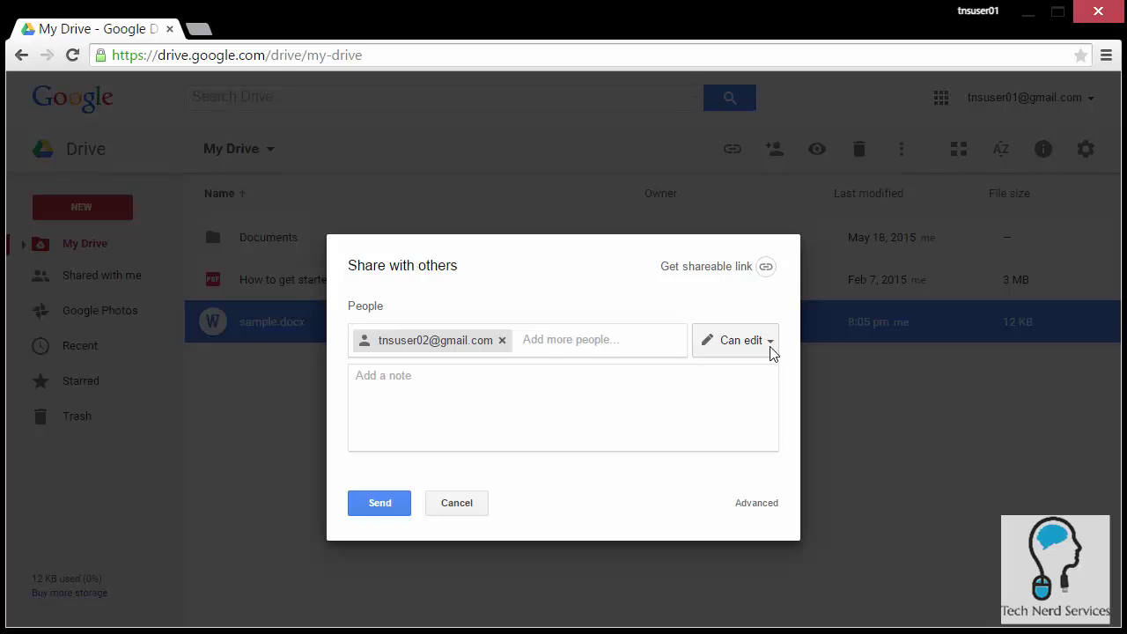
click(771, 349)
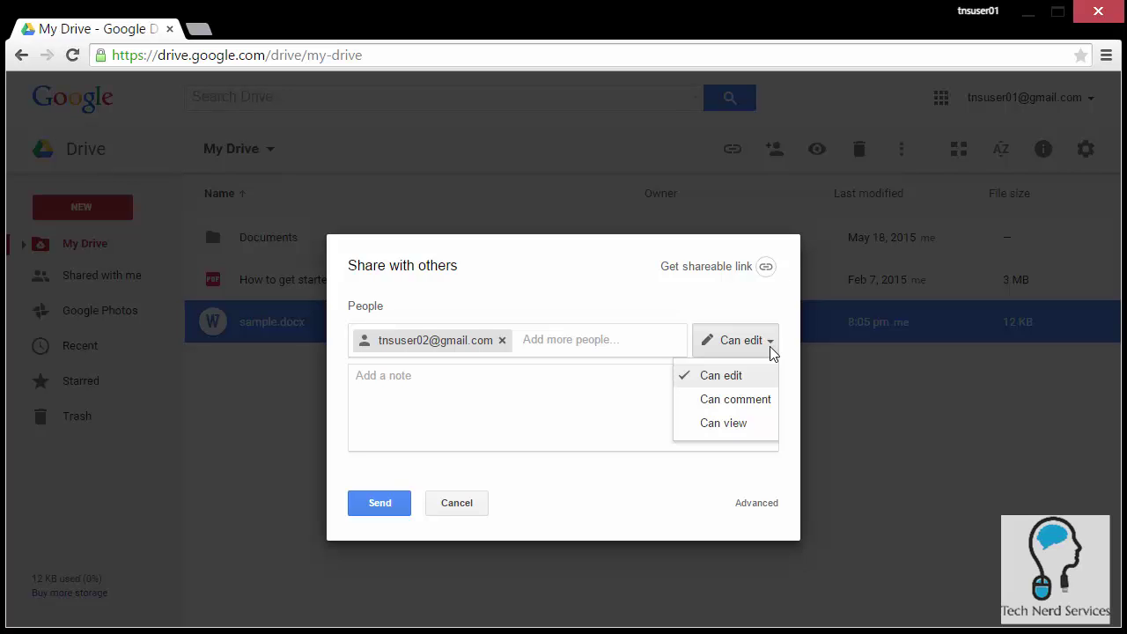
Write the note 'Hi, Please review the included file.' and send the invitation.
click(539, 374)
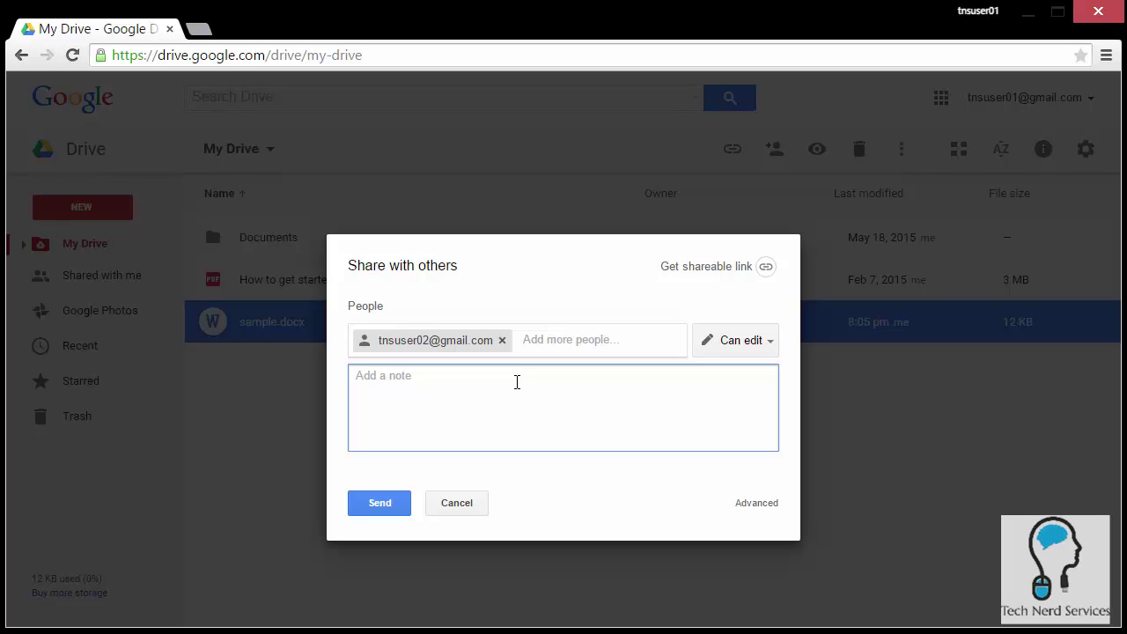
text(Hi,  )
text(Please review the )
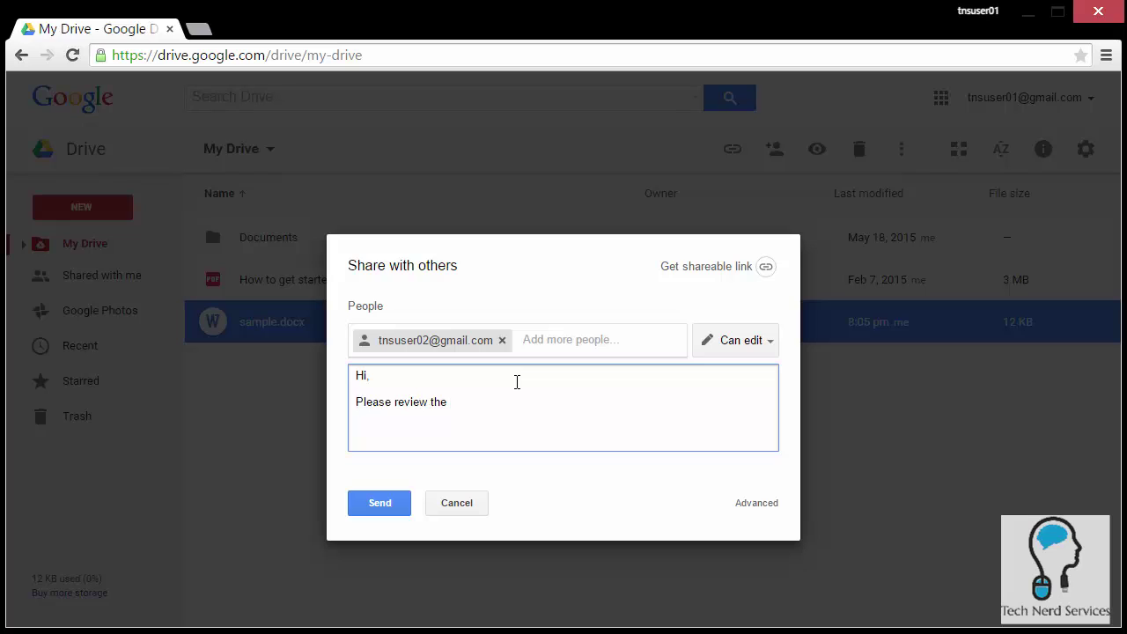
text(included file.)
click(384, 509)
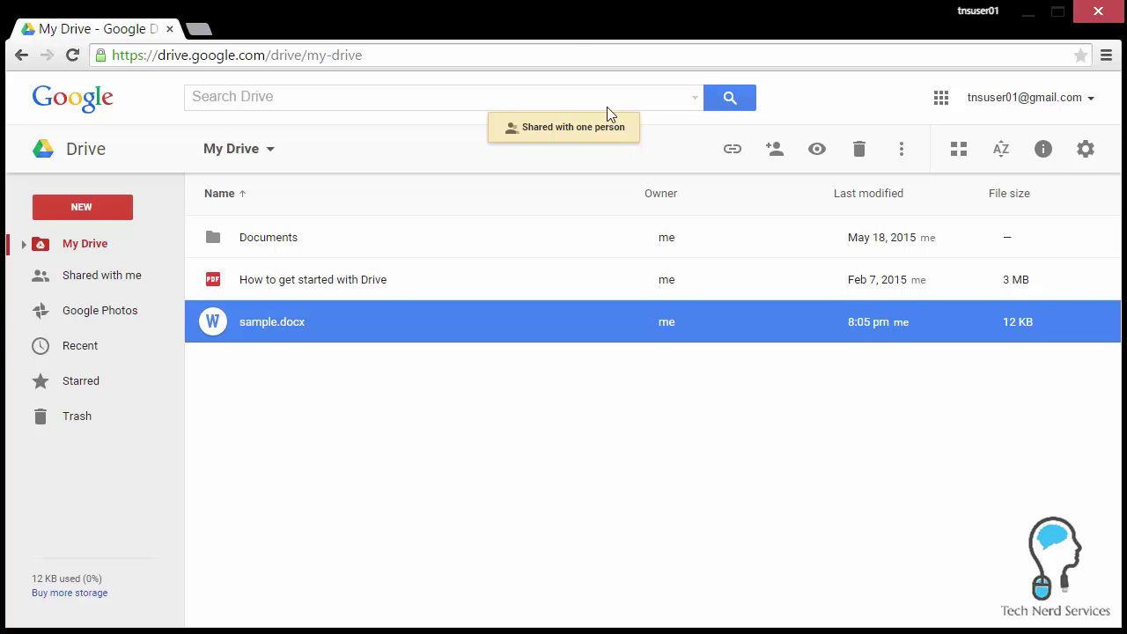
In the recipient's Gmail, open the sample.docx share email and follow its document link.
key(alt+Tab)
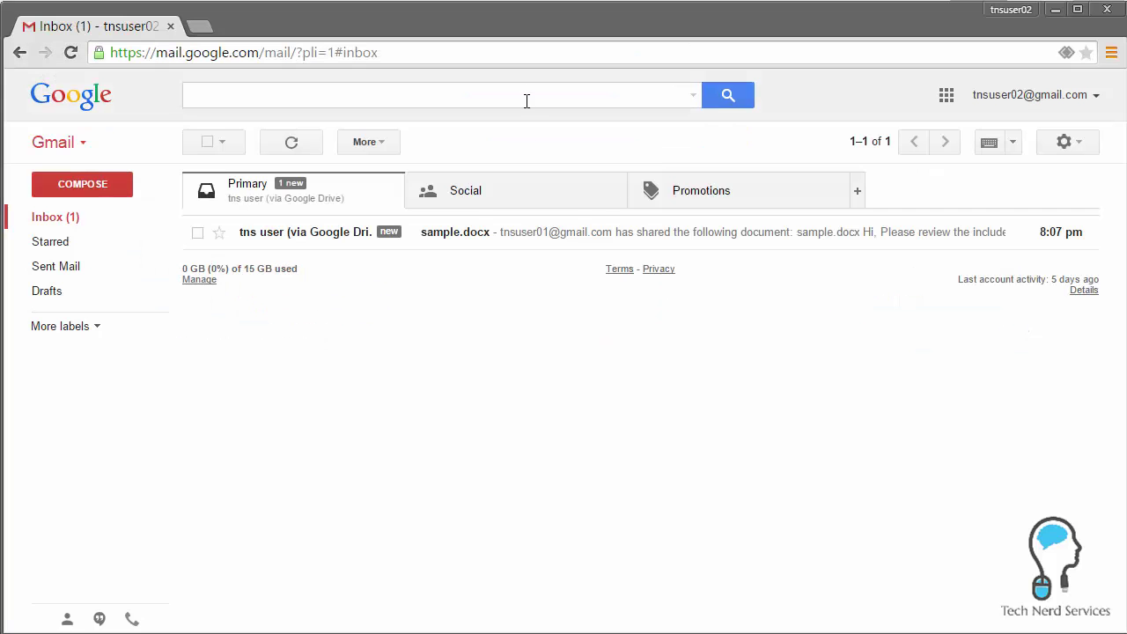
click(471, 246)
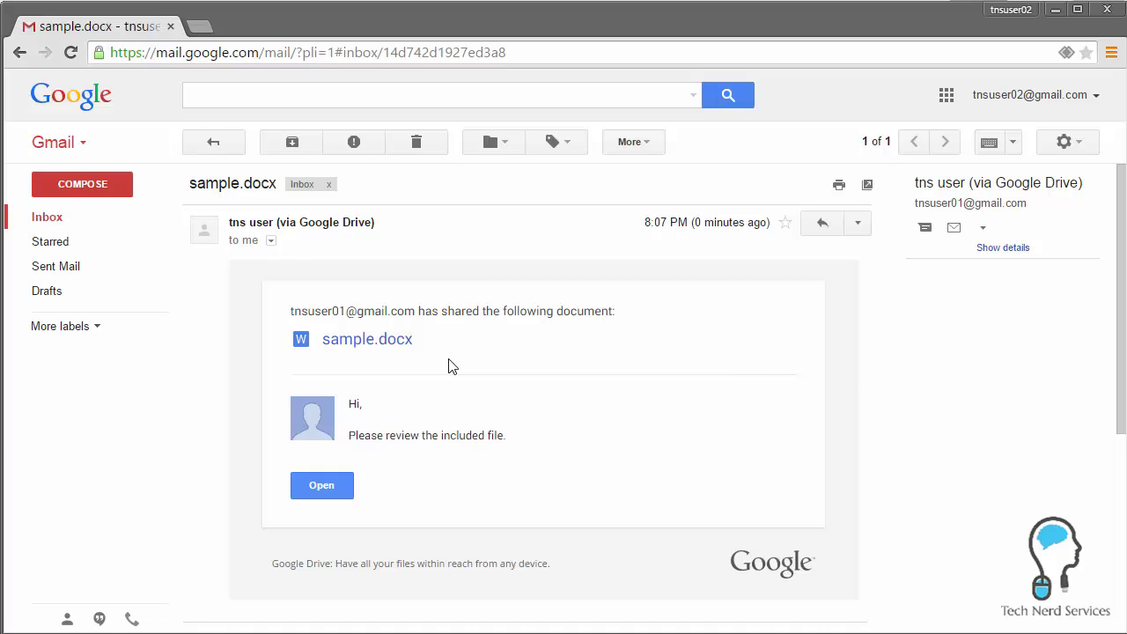
click(405, 348)
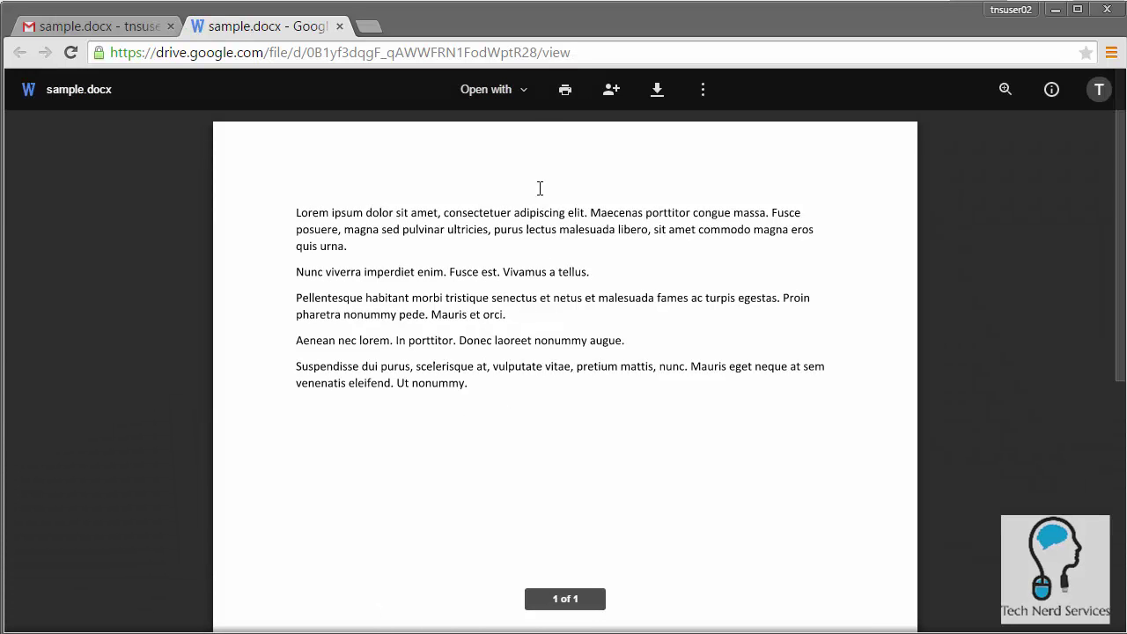
click(526, 103)
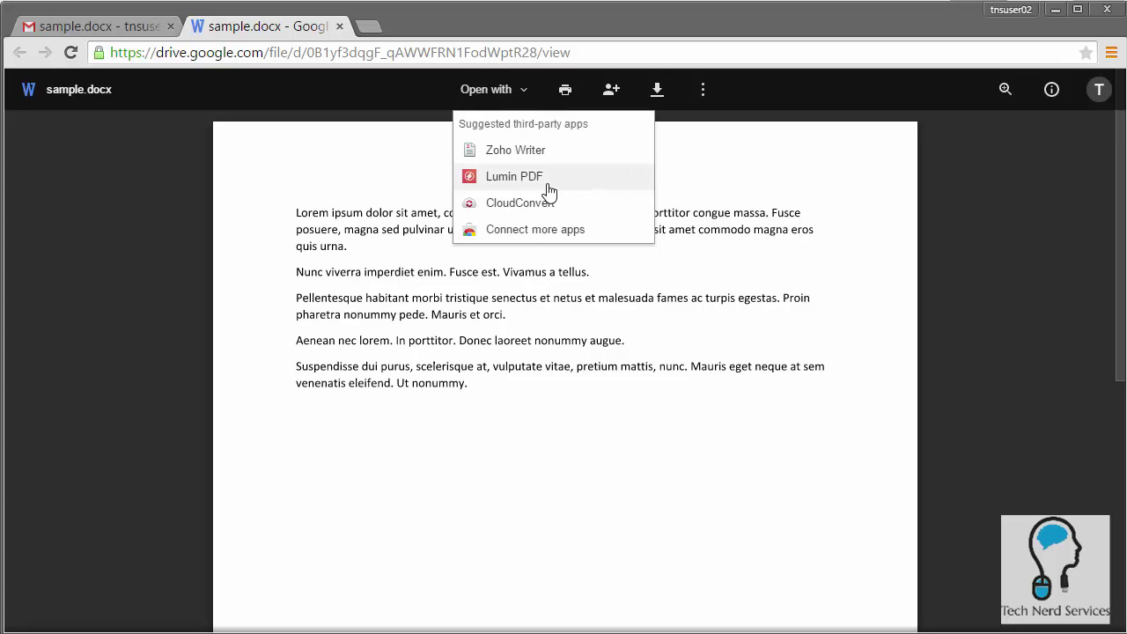
click(519, 88)
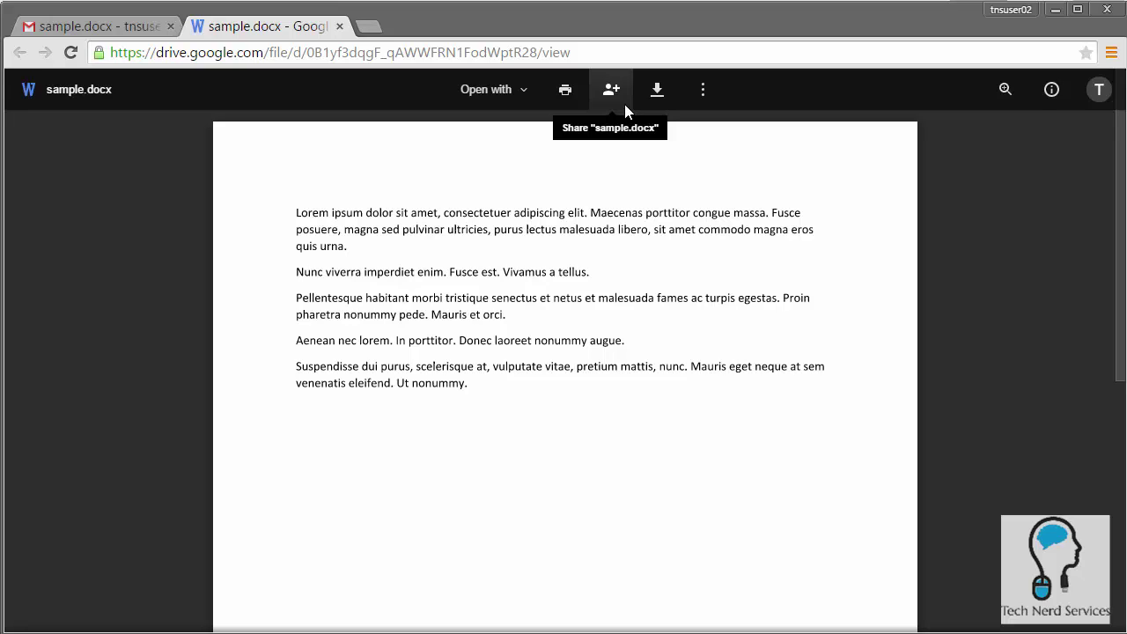
click(702, 89)
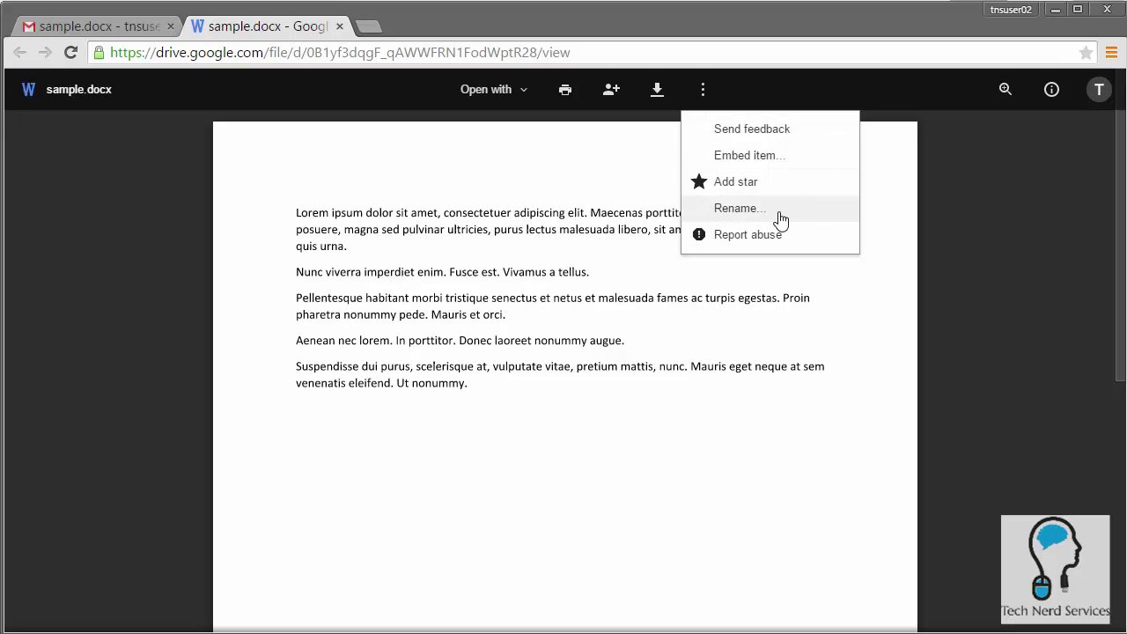
click(998, 102)
click(998, 102)
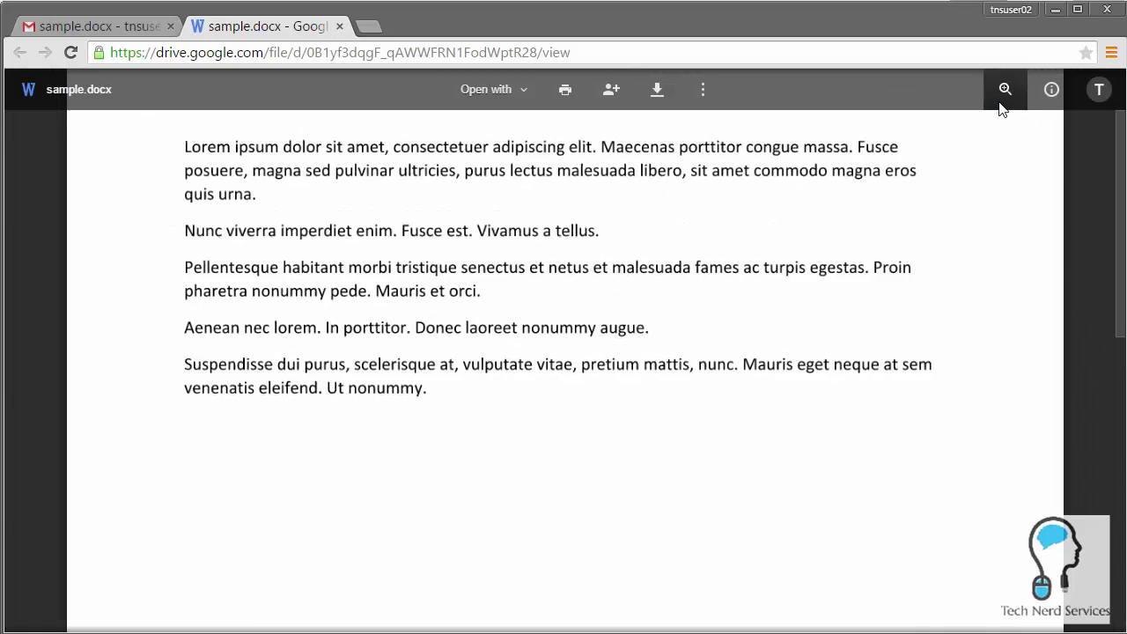
click(1001, 103)
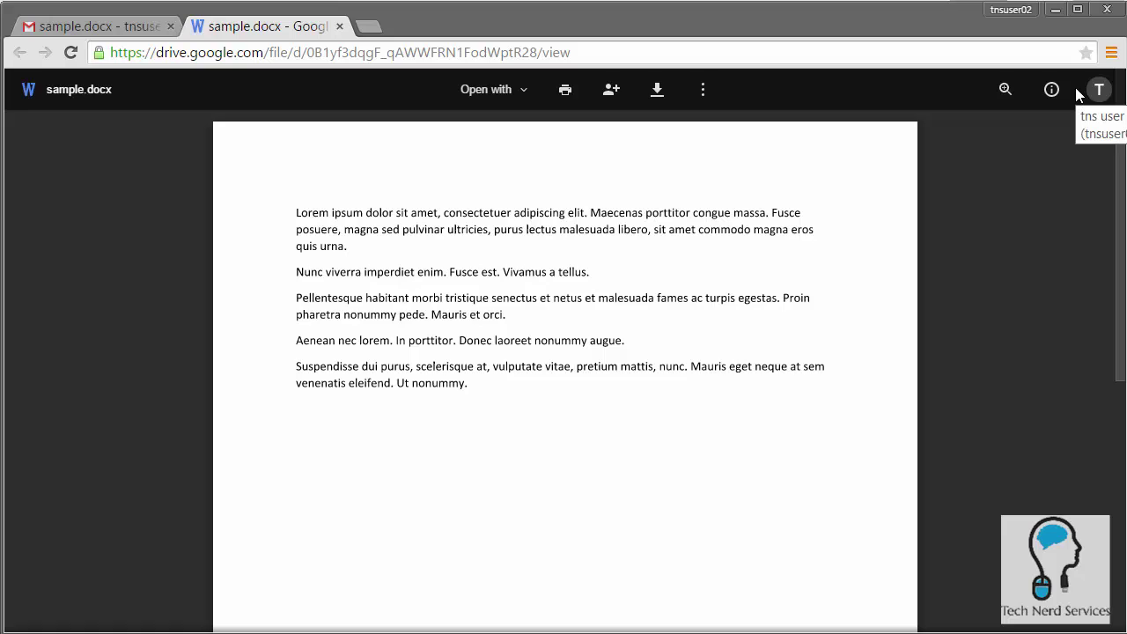
Close the document viewer tab and launch Drive from Gmail's Google apps menu.
click(342, 27)
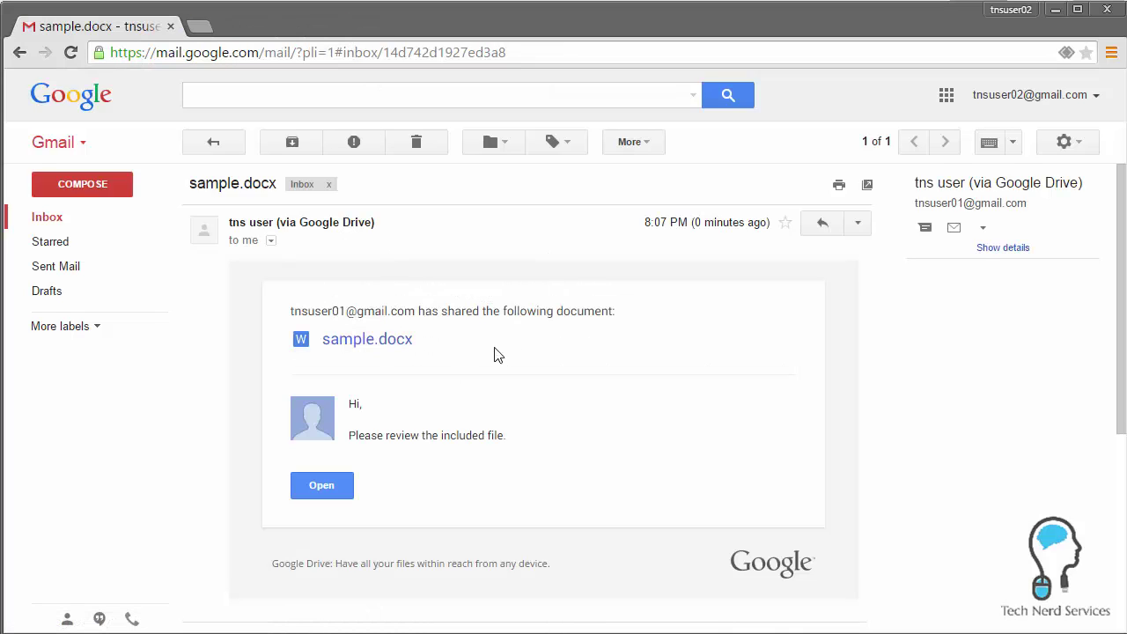
click(947, 96)
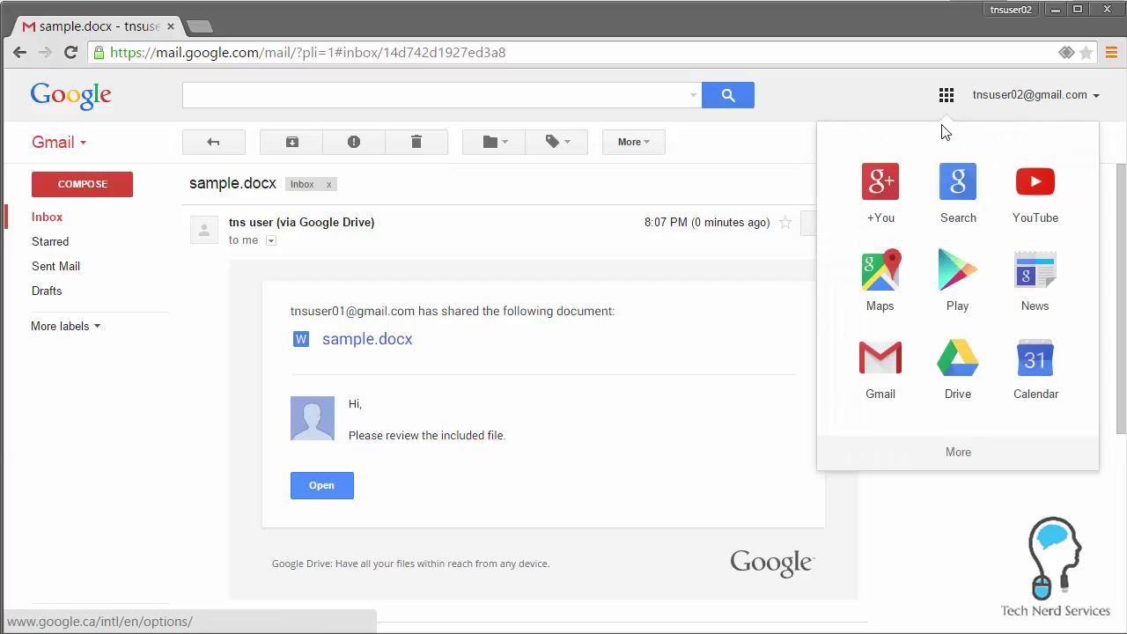
click(952, 371)
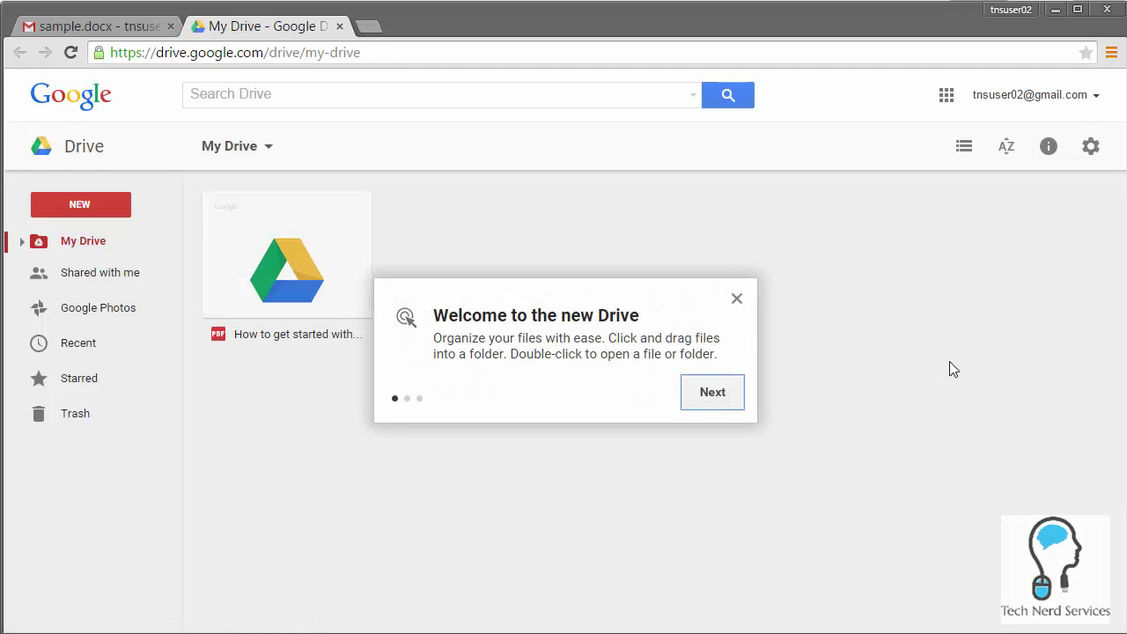
Dismiss the welcome popup and move sample.docx from Shared with me into My Drive.
click(738, 300)
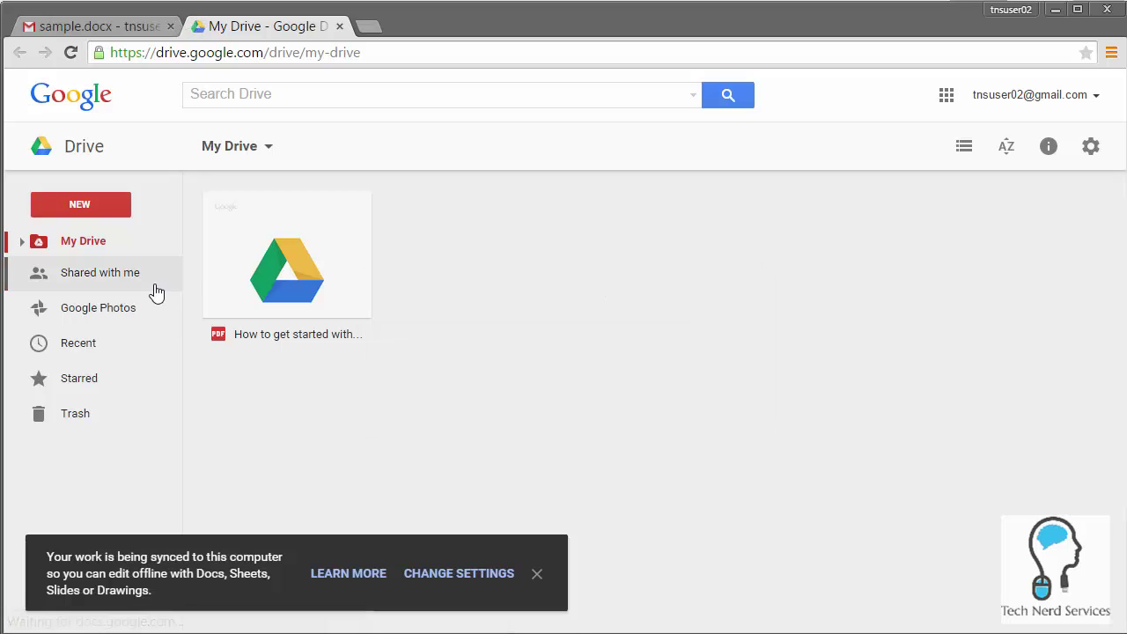
click(156, 292)
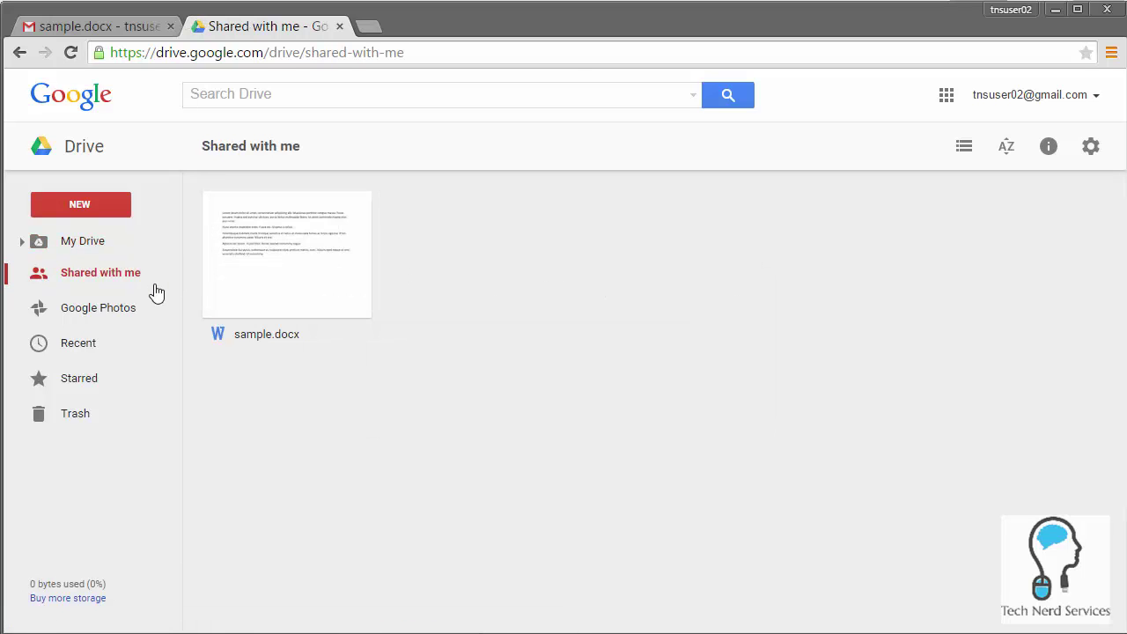
click(283, 269)
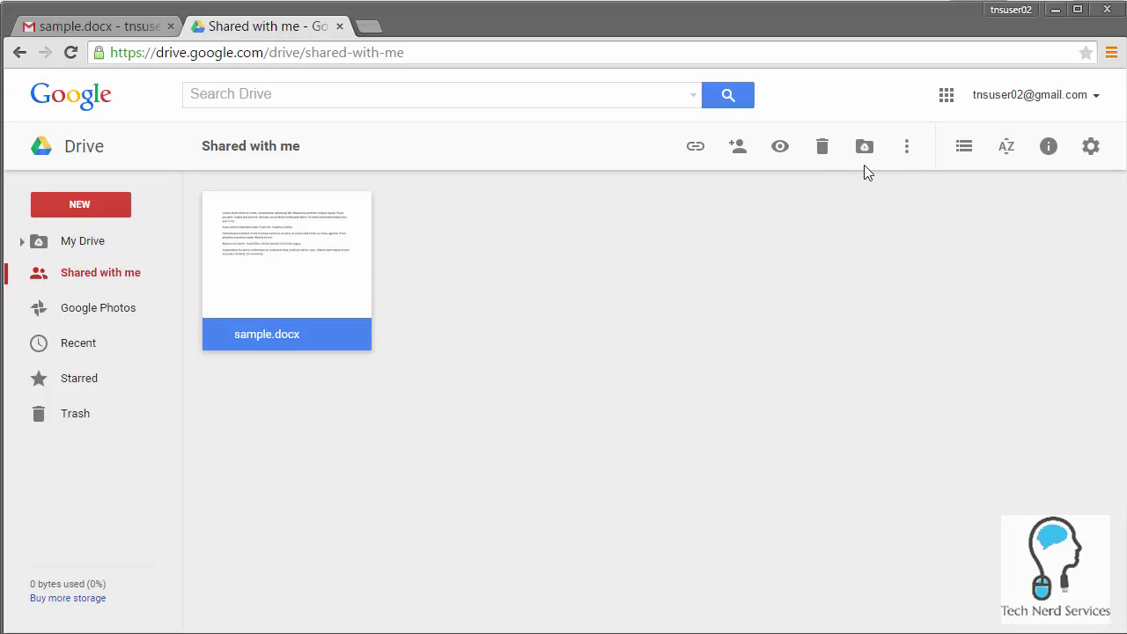
click(864, 152)
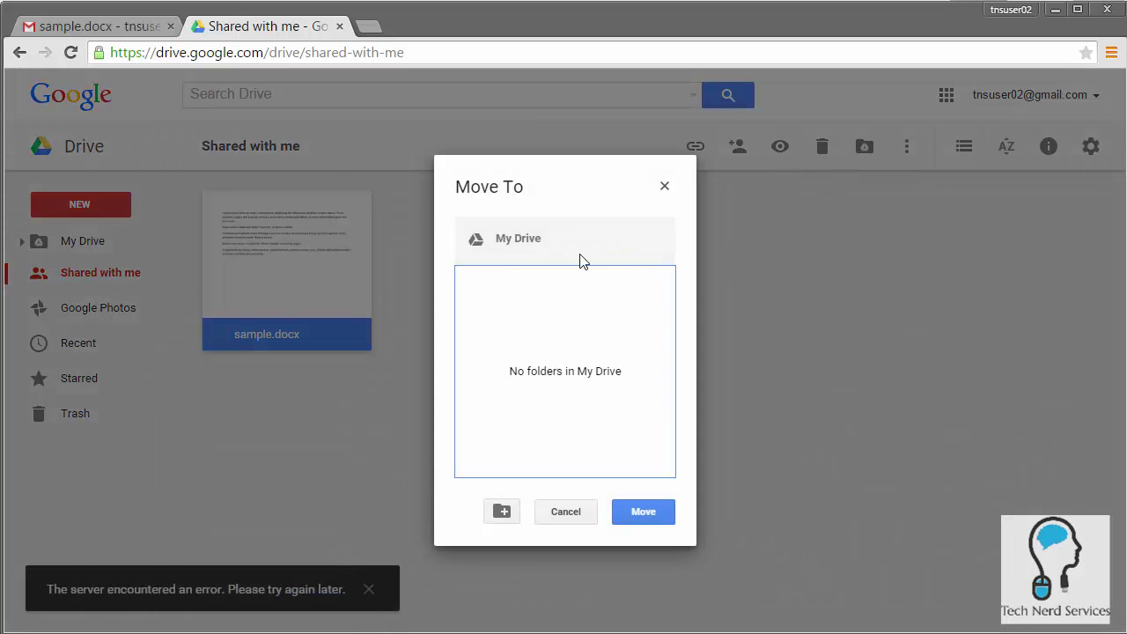
click(653, 516)
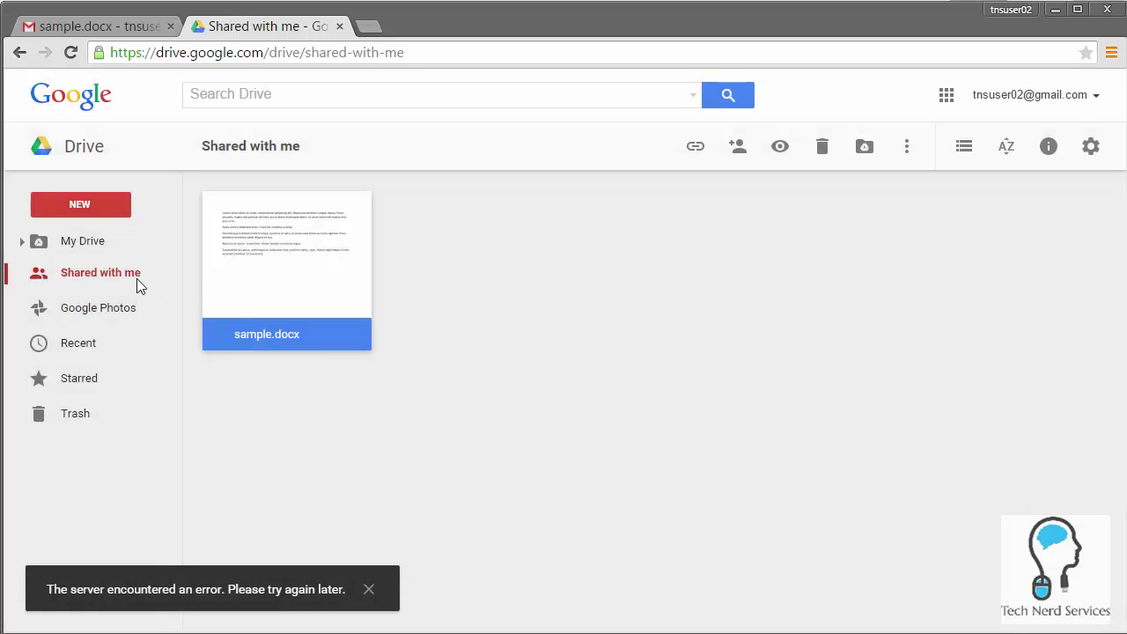
Reload My Drive to confirm sample.docx is listed, then close the tab.
click(75, 251)
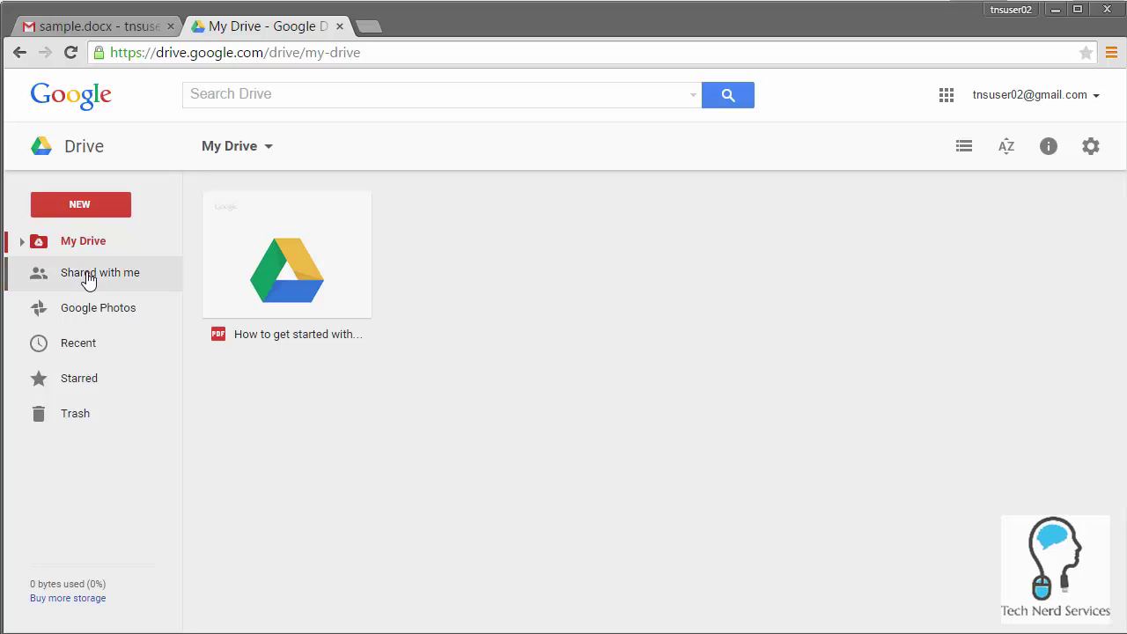
click(81, 55)
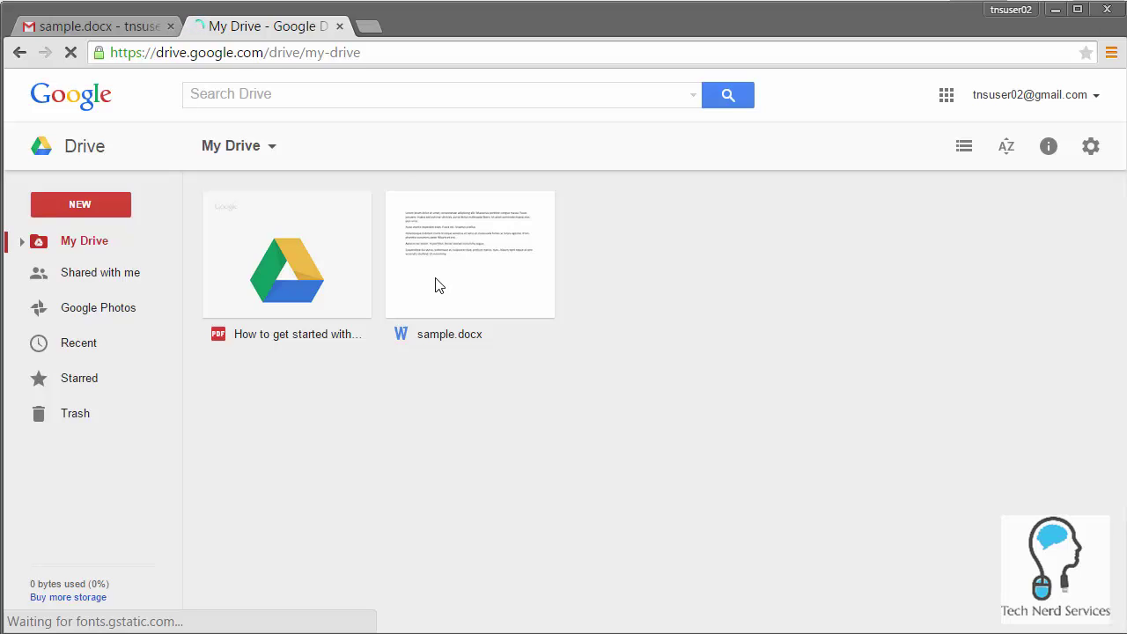
click(339, 26)
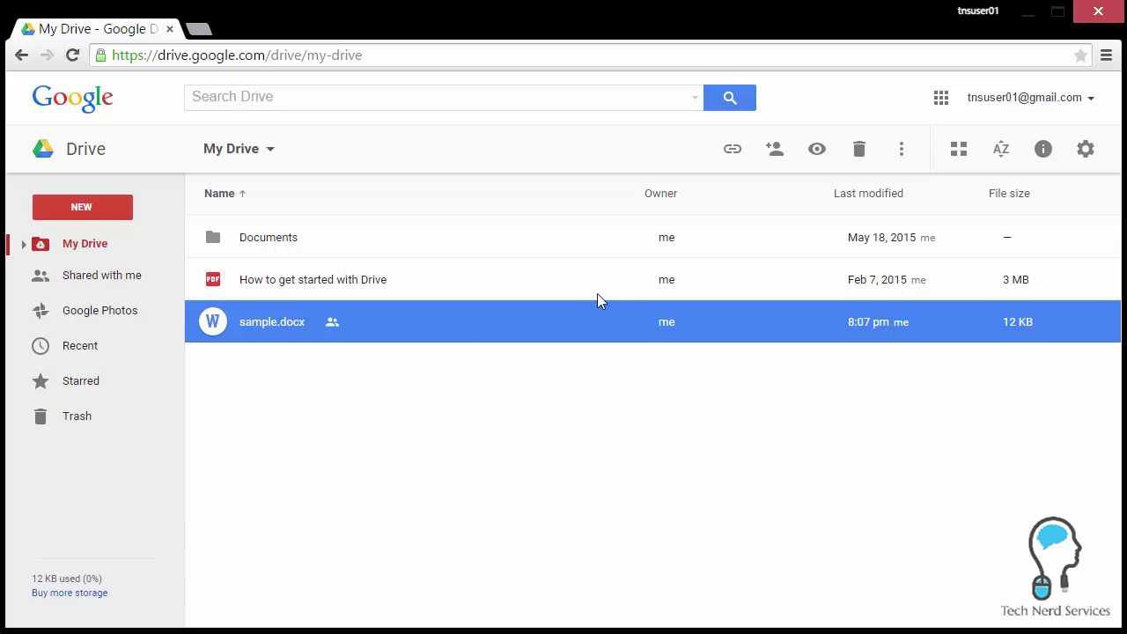
Show sample.docx's Advanced sharing settings with its link, then start a new browser tab.
click(778, 153)
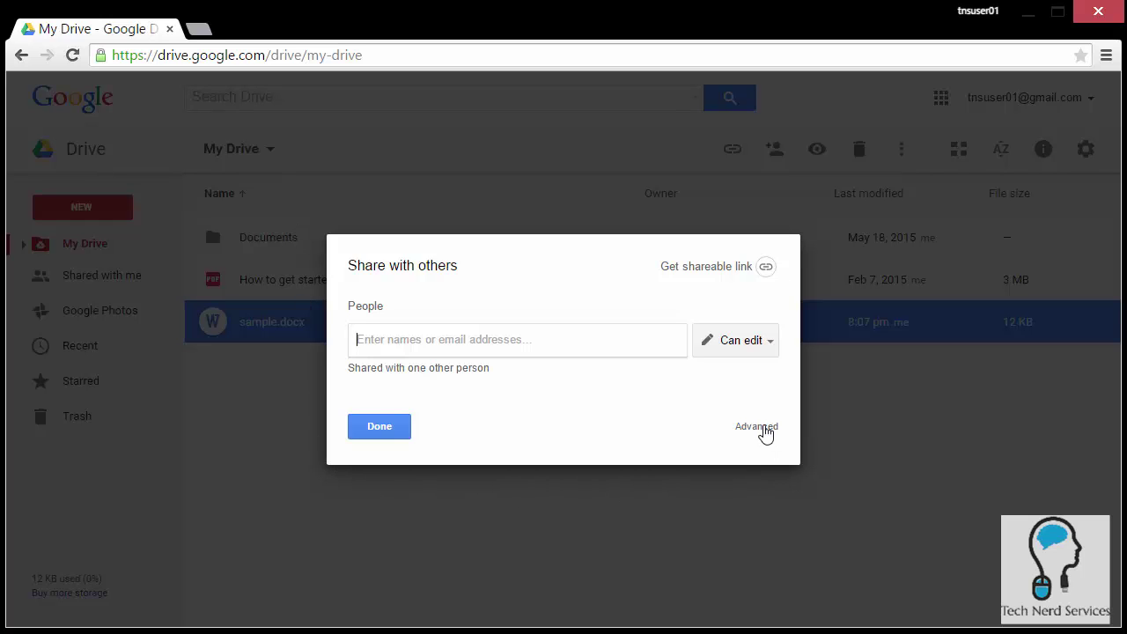
click(759, 427)
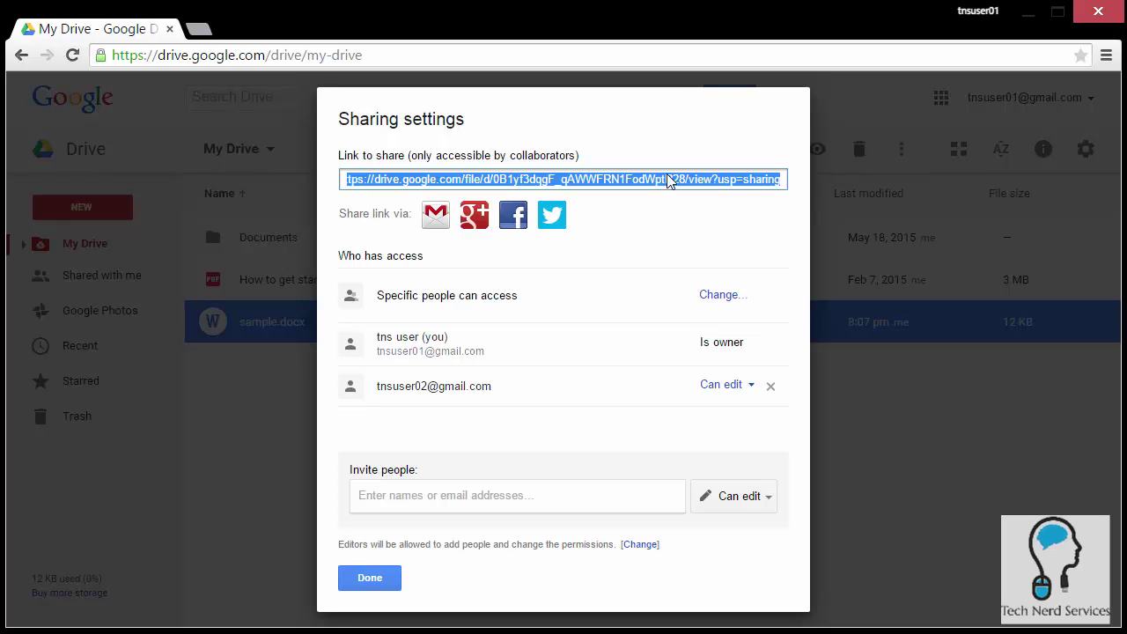
click(199, 29)
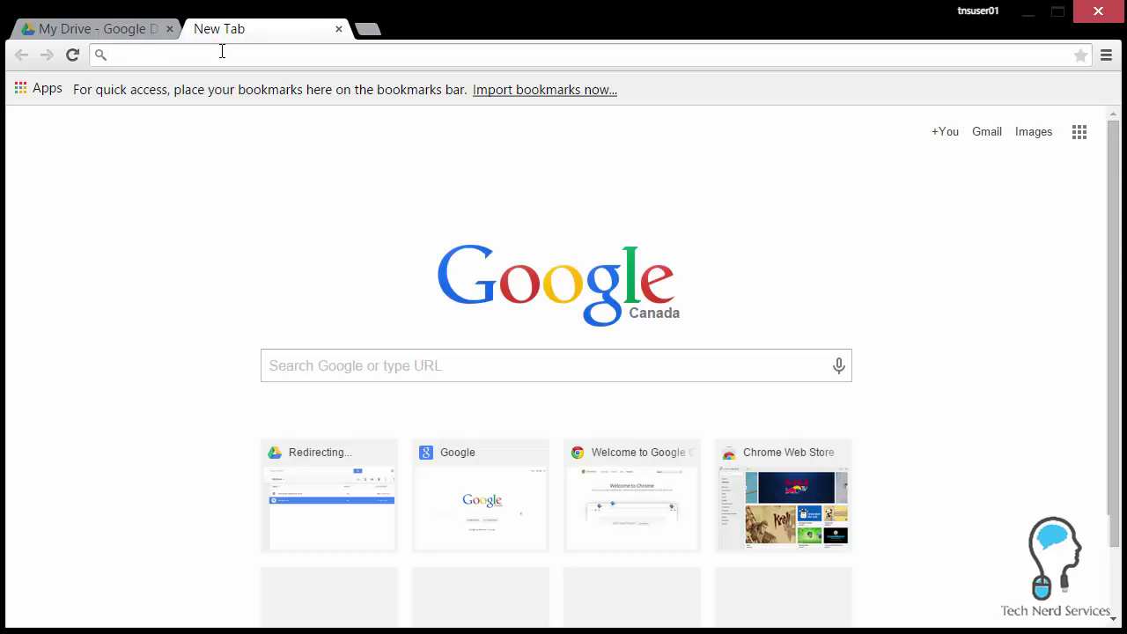
Load the pasted share link to preview sample.docx, then close the preview tab.
key(Return)
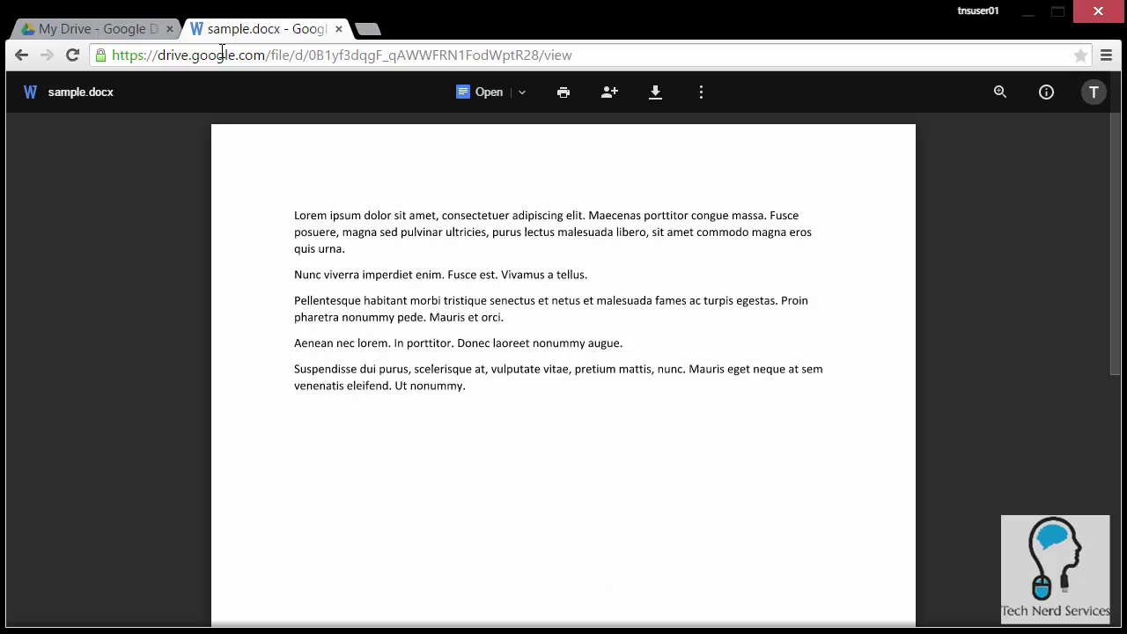
click(340, 28)
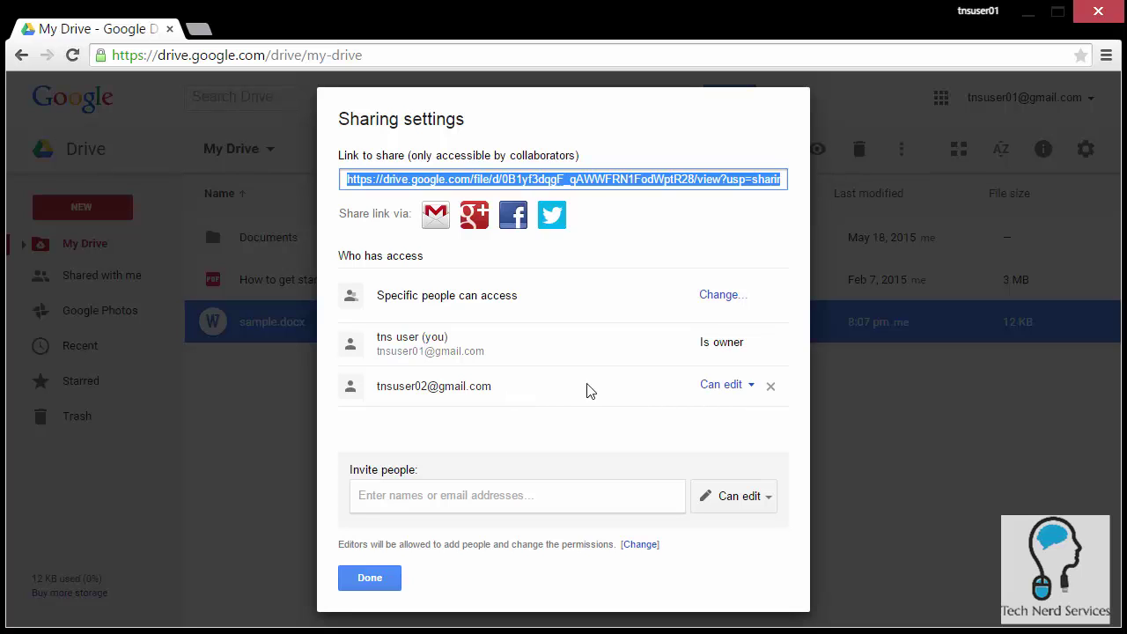
Switch the collaborator's permission dropdown to Can view and save the changes.
click(744, 393)
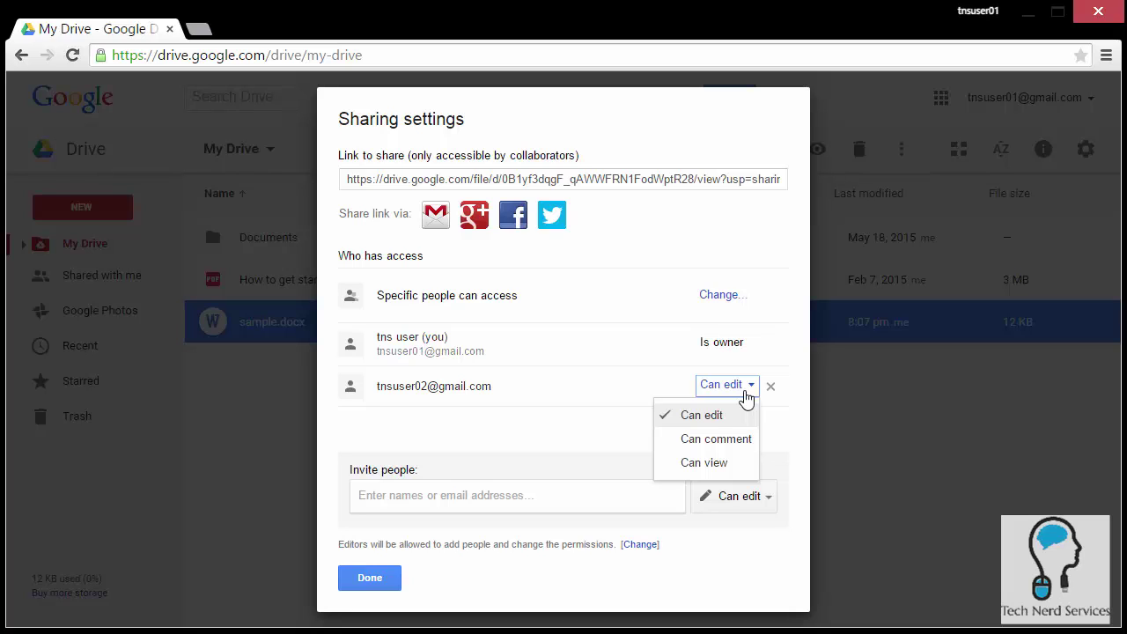
click(737, 464)
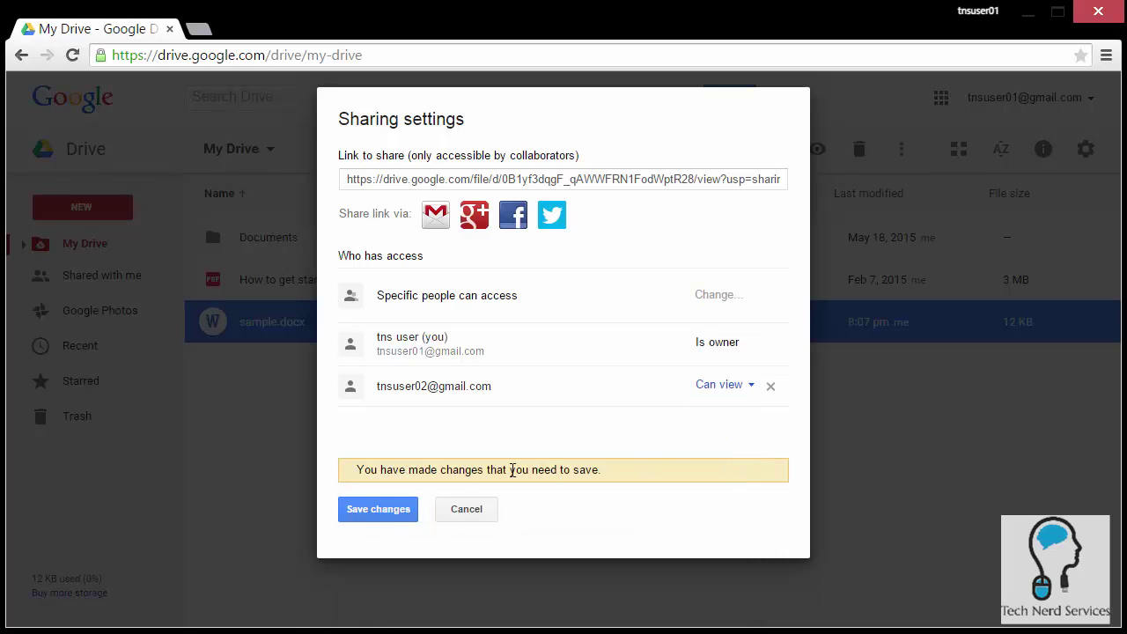
click(371, 511)
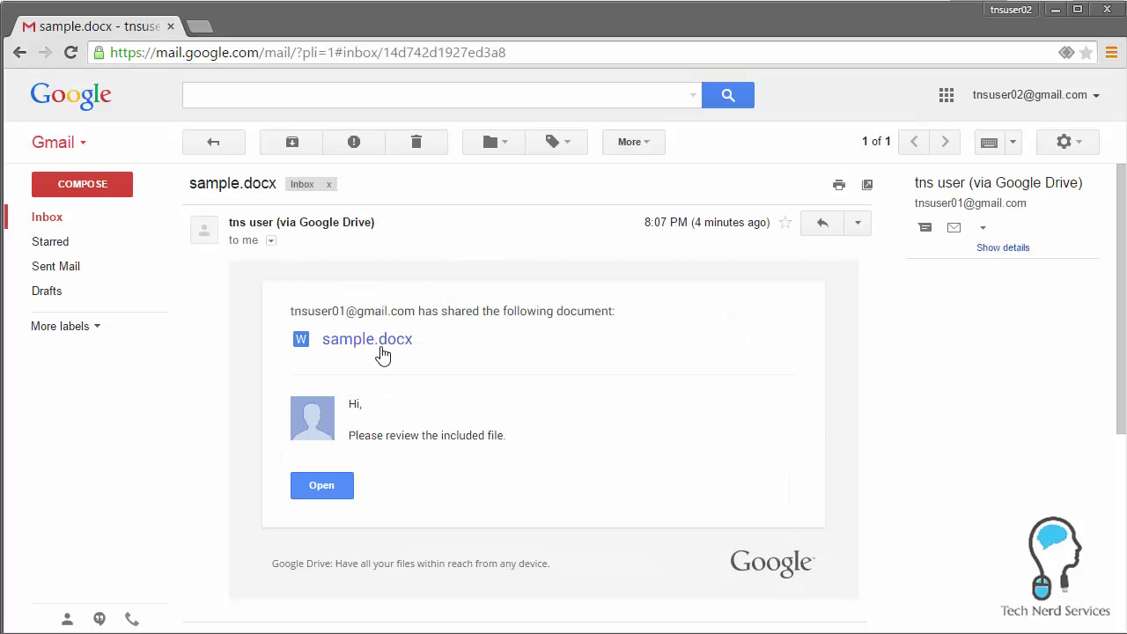
click(383, 353)
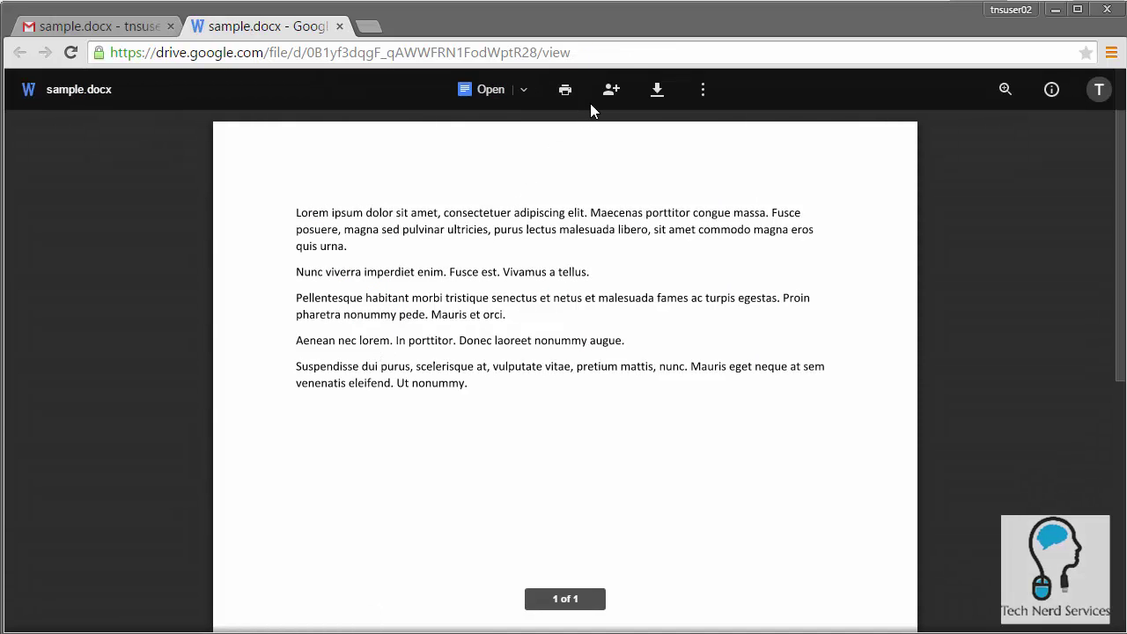
click(702, 89)
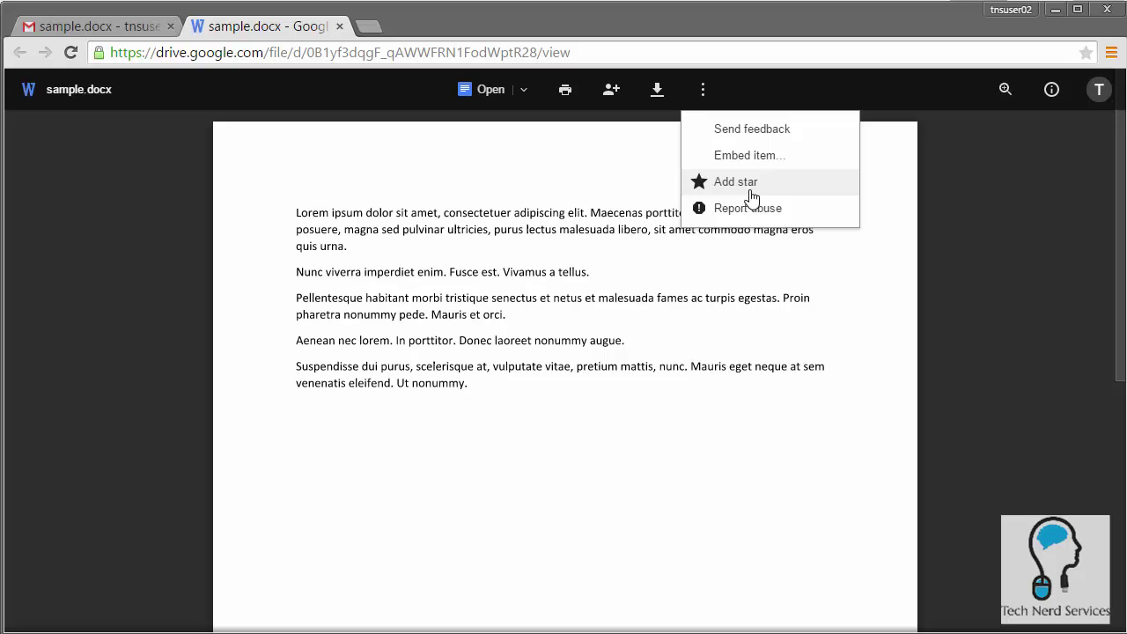
click(605, 100)
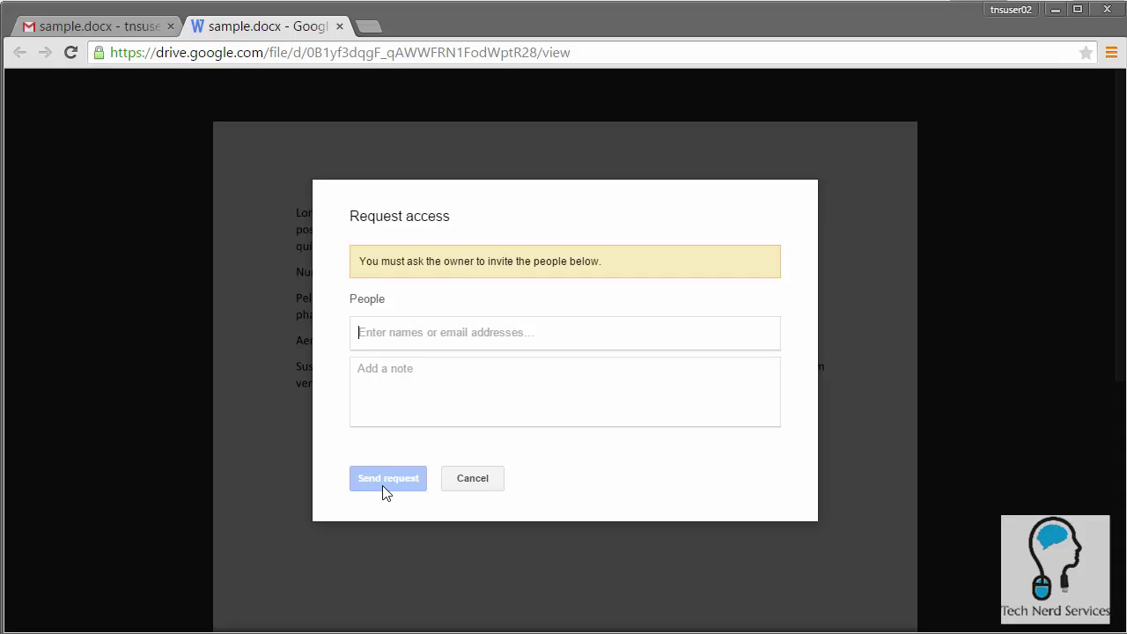
click(482, 484)
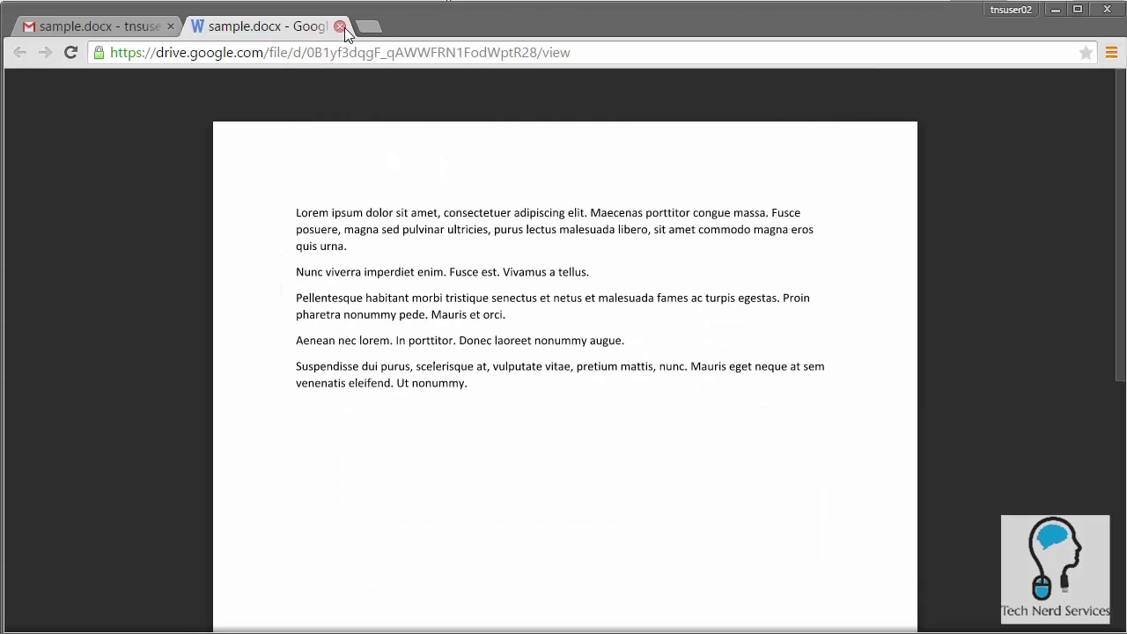
click(342, 27)
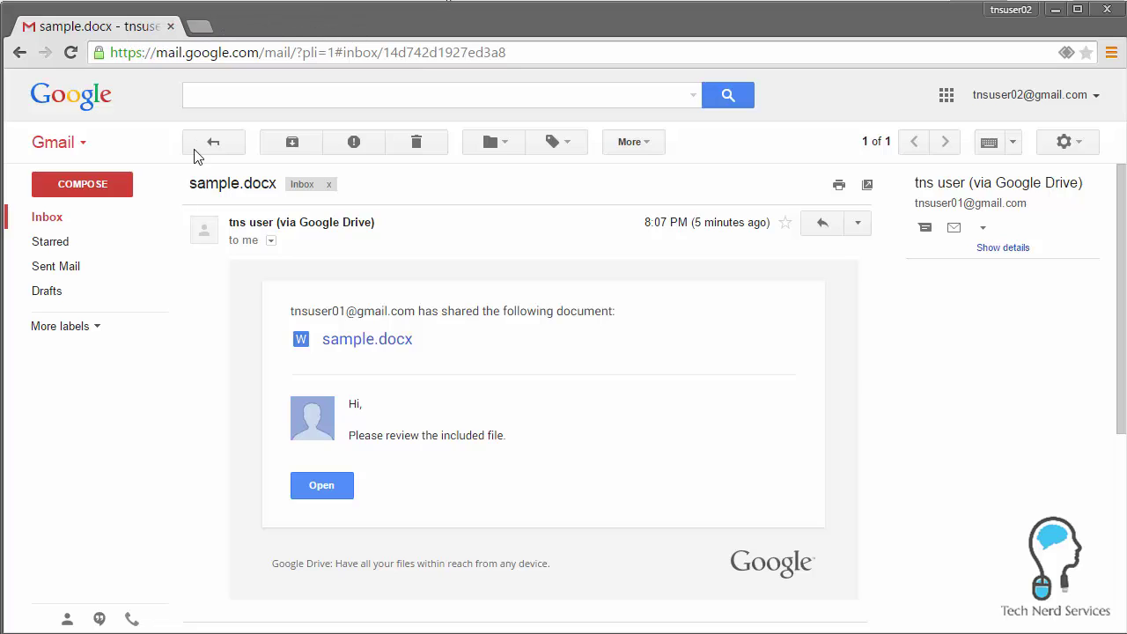
Delete the collaborator with the x beside their entry and save, leaving sample.docx Private.
mouse_move(320, 220)
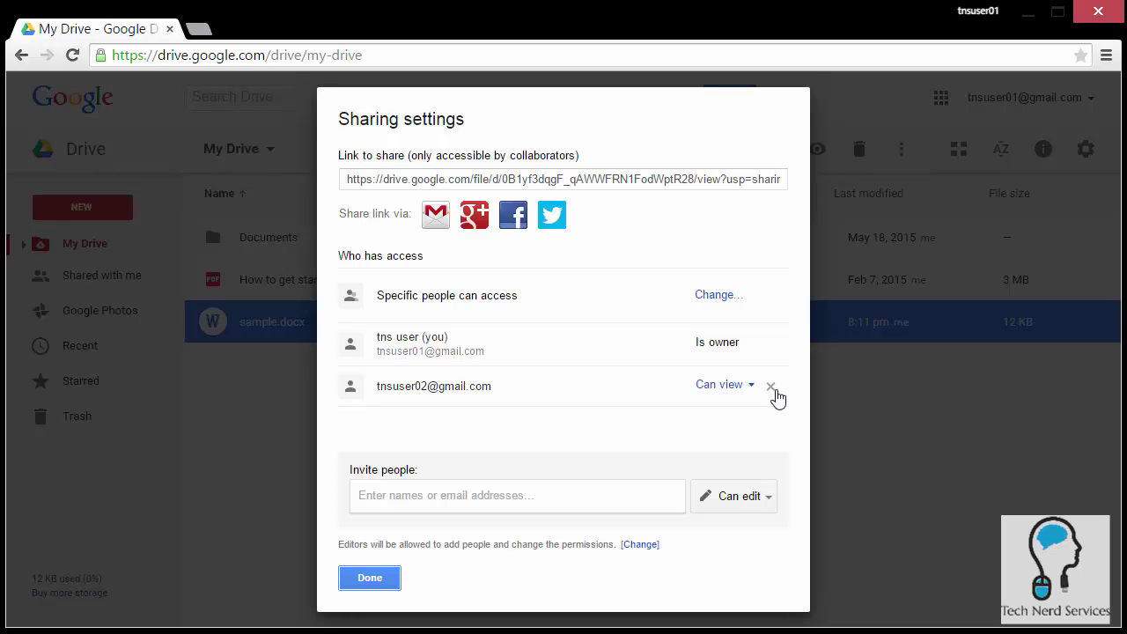
click(773, 390)
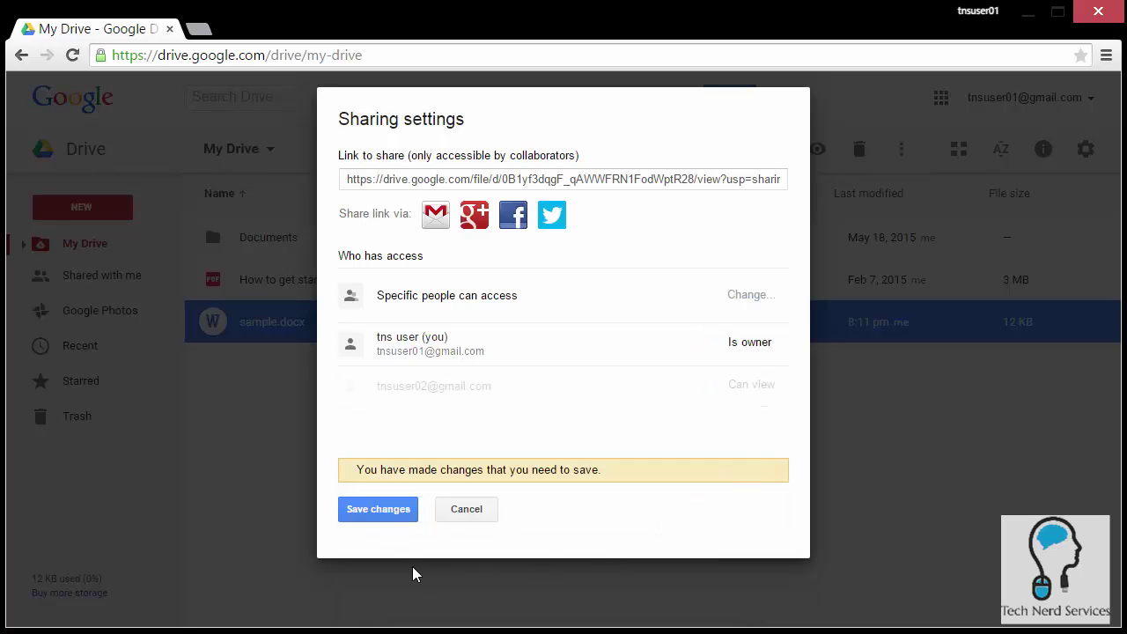
click(394, 518)
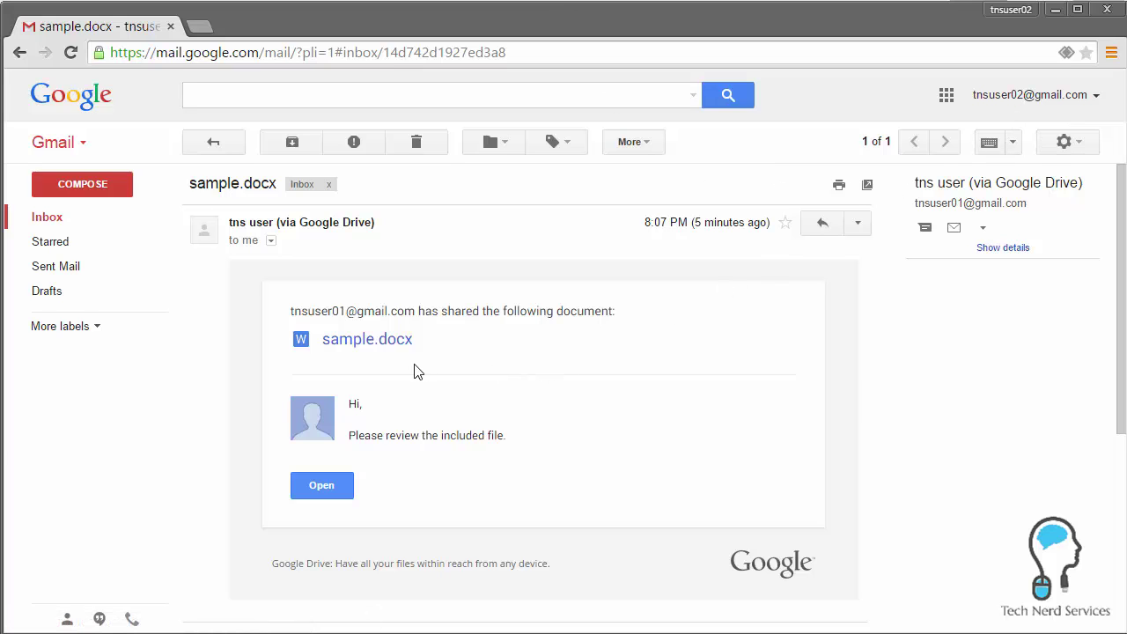
Try opening sample.docx from the email, then close the Access Denied page.
click(386, 344)
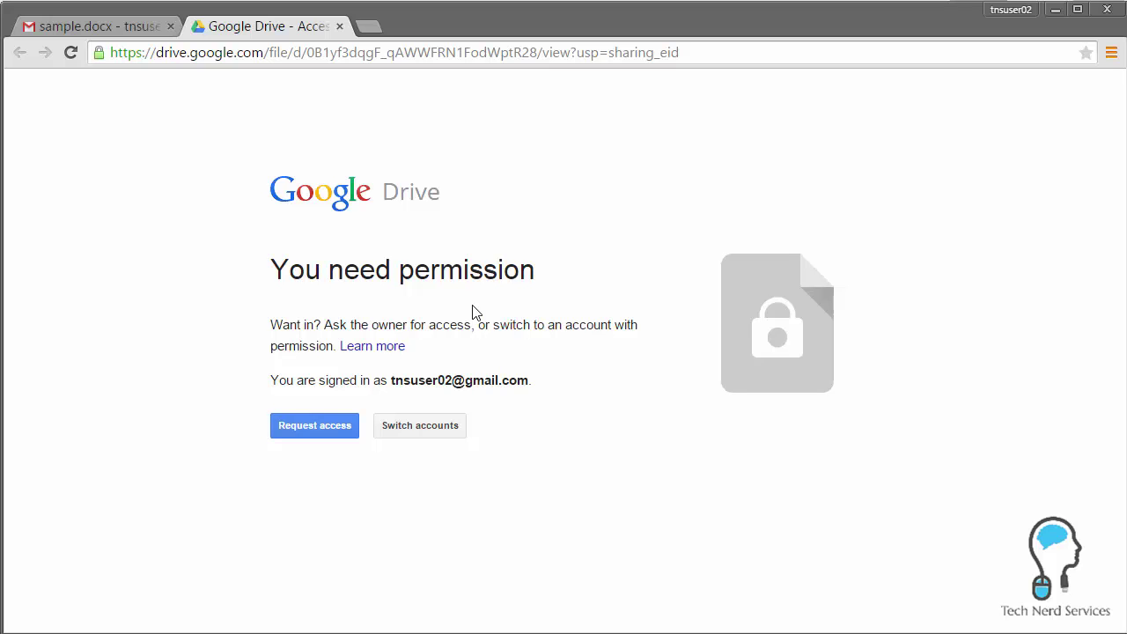
click(340, 27)
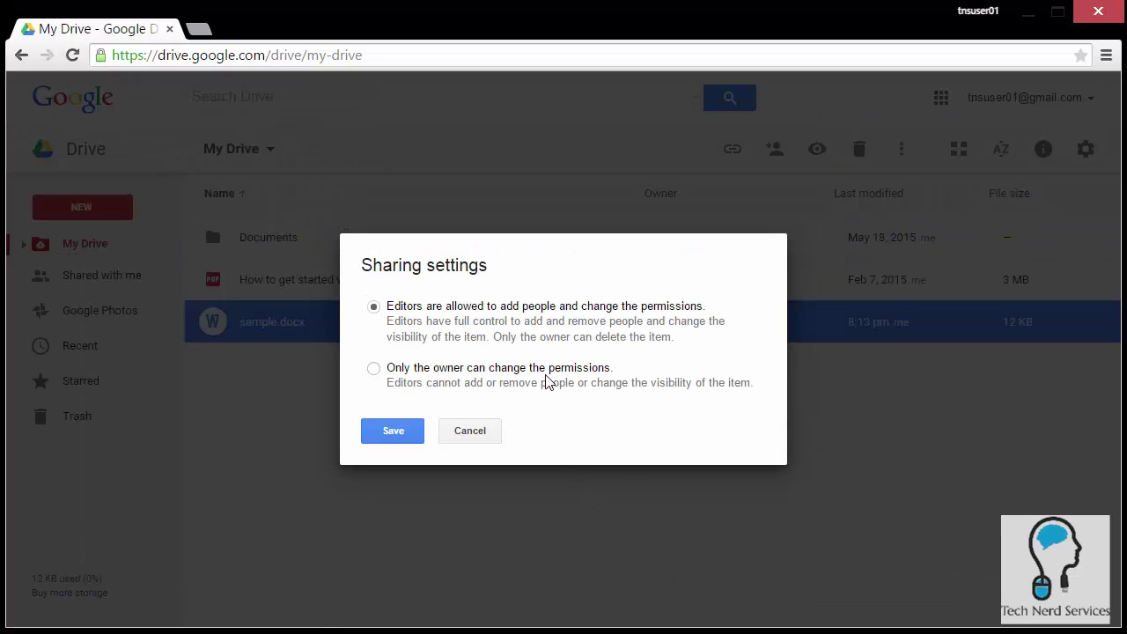
Limit permission changes on sample.docx to 'Only the owner', save, and close sharing settings.
click(476, 370)
click(404, 431)
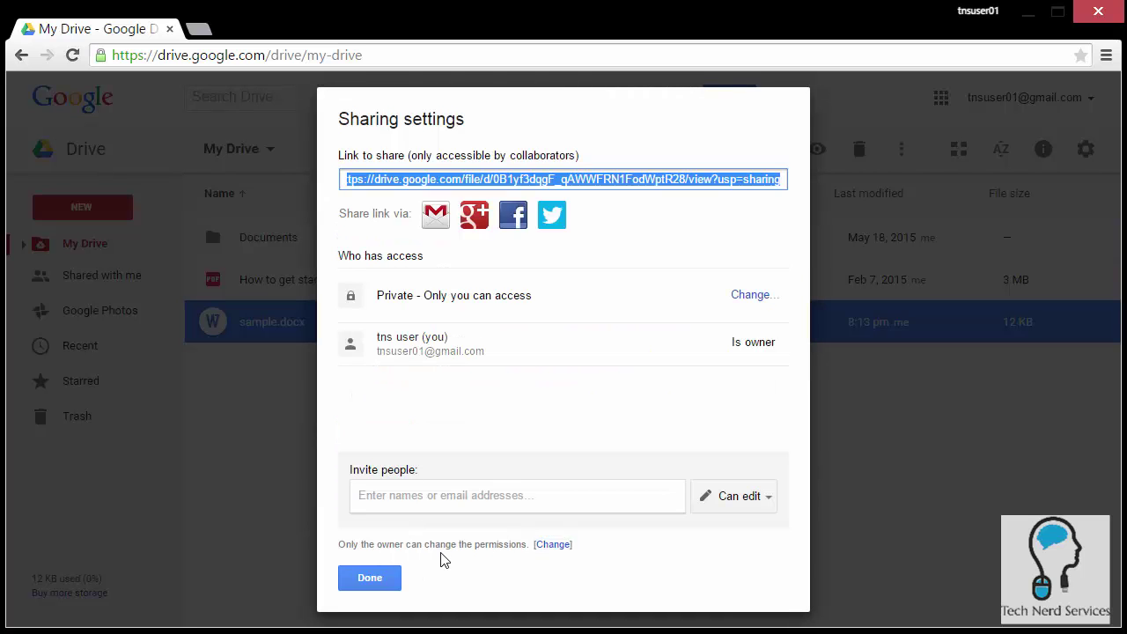
click(386, 579)
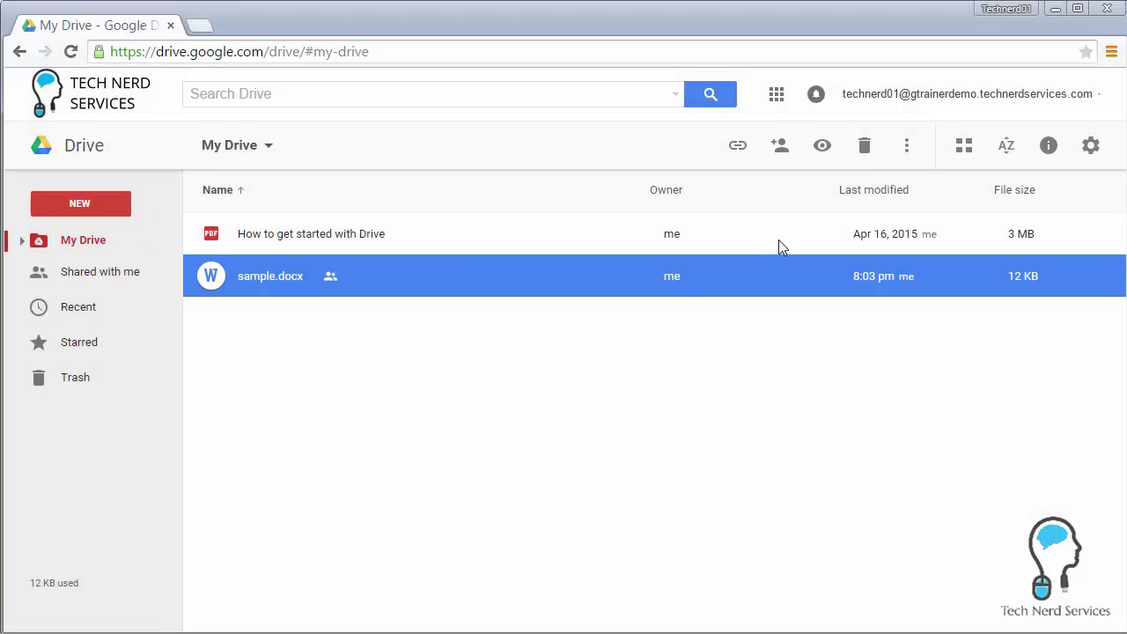
In Advanced sharing, choose 'Is owner' for the collaborator, then resolve the prompt, keeping them at Can edit.
click(780, 147)
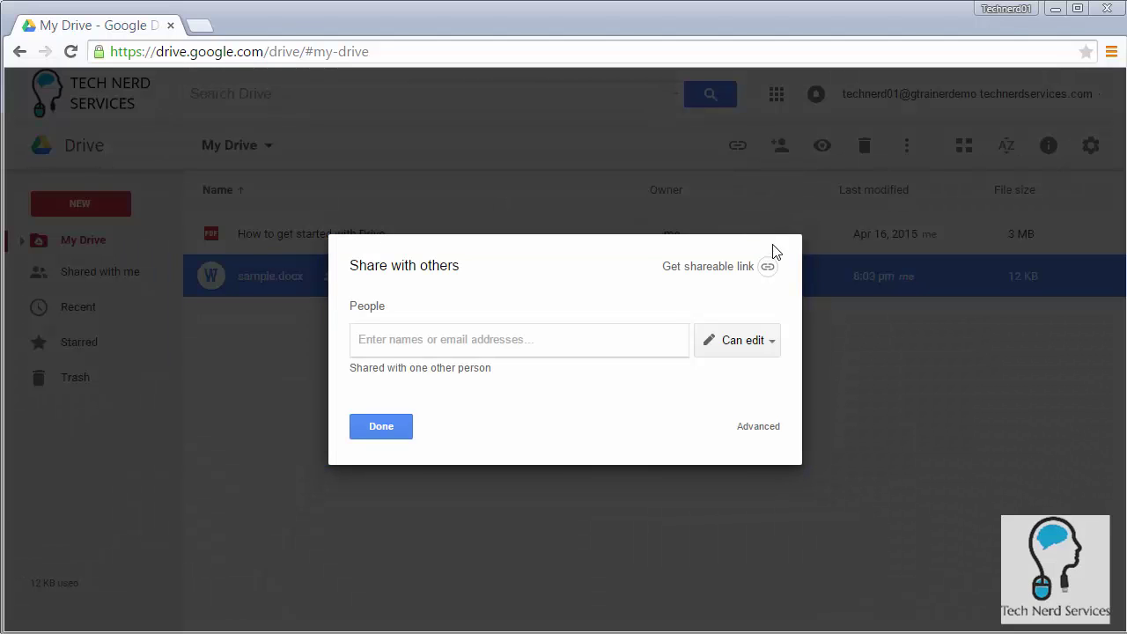
click(758, 427)
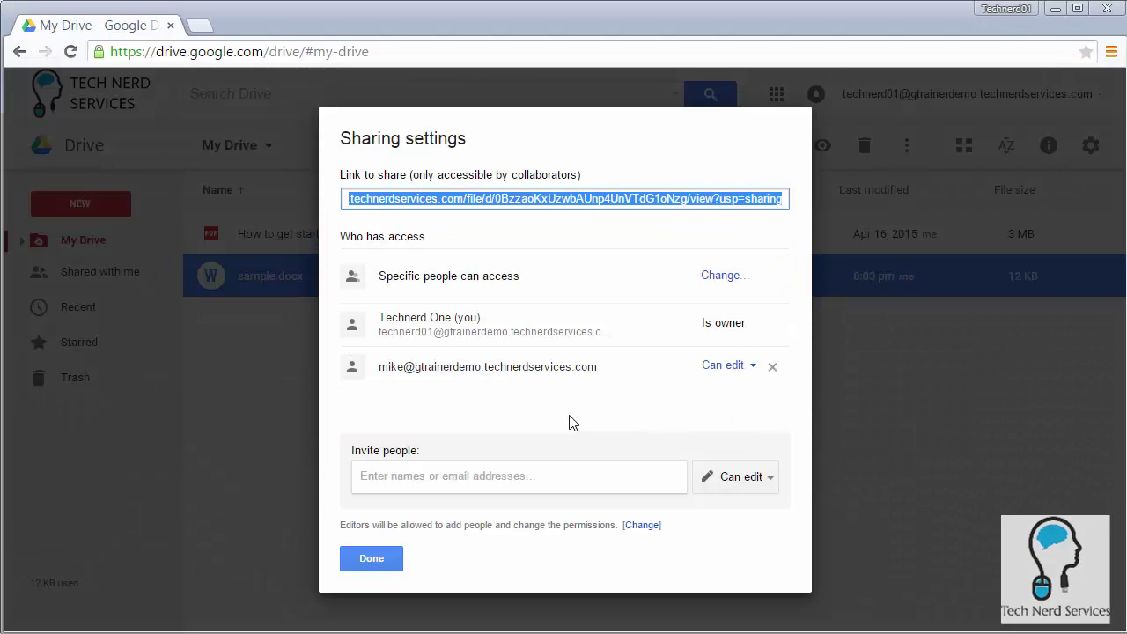
click(744, 368)
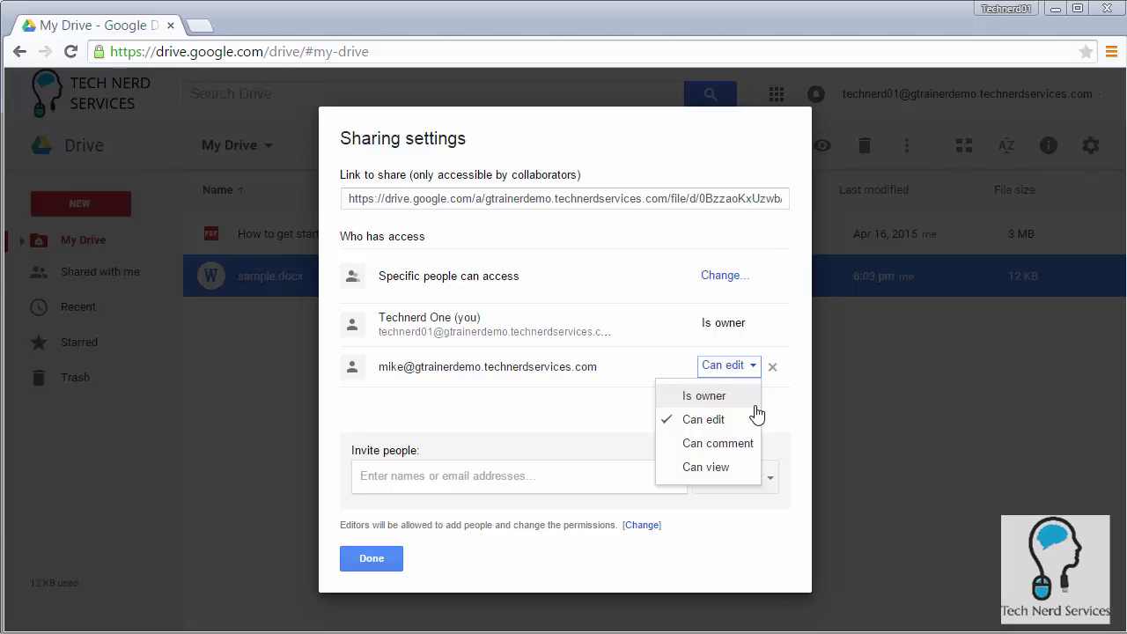
click(757, 414)
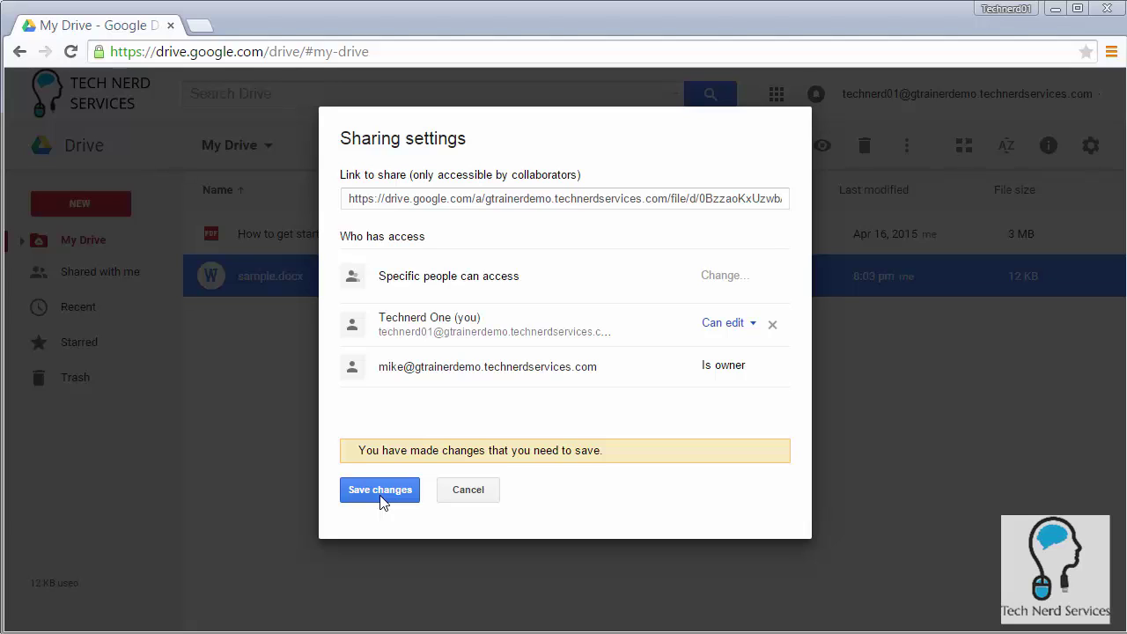
click(383, 493)
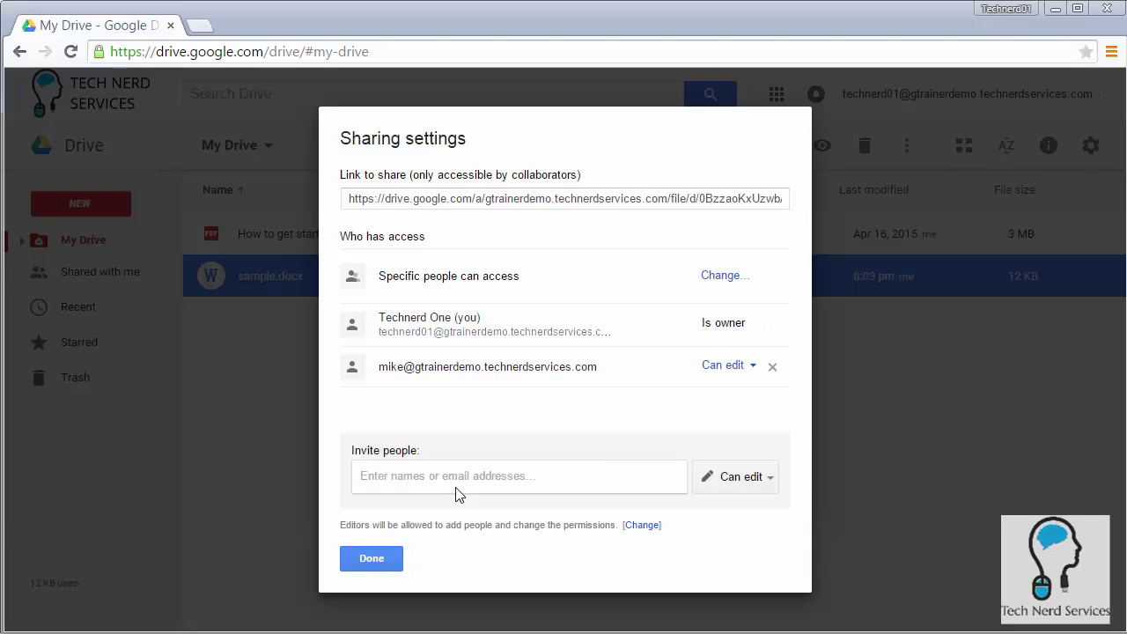
click(395, 555)
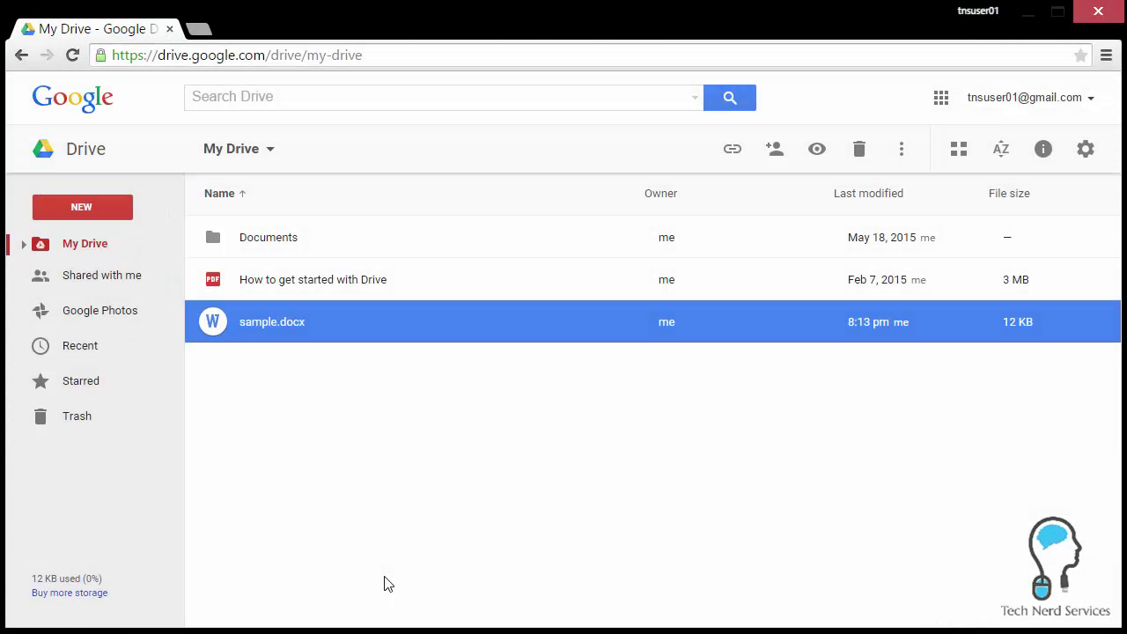
Turn on anyone-with-the-link viewing for sample.docx, copy the link, and check access in Advanced settings.
click(772, 156)
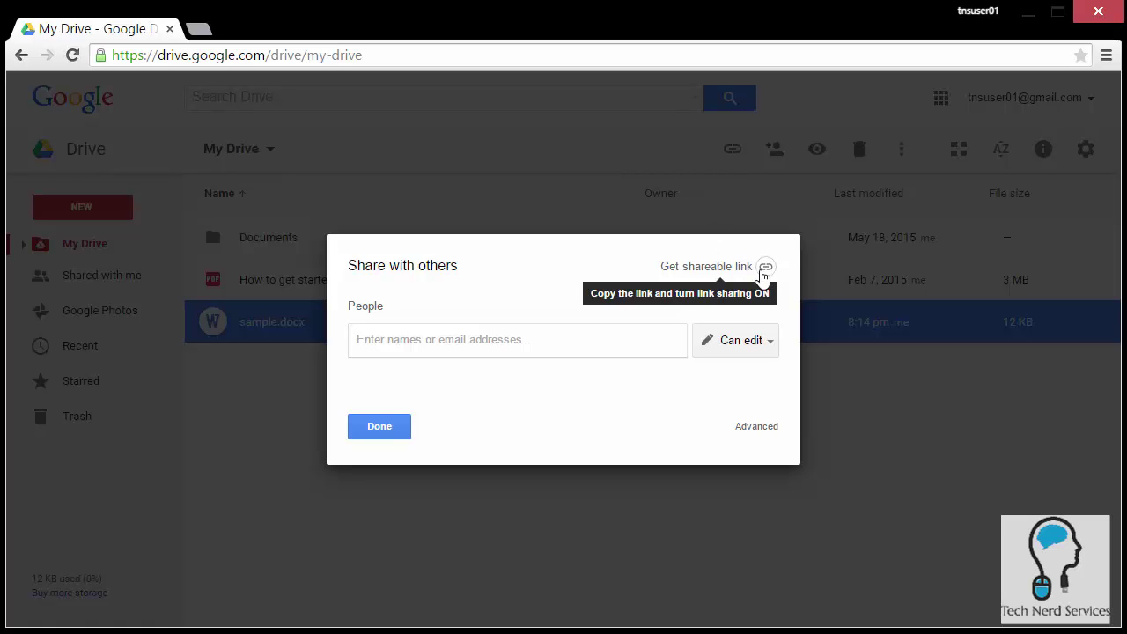
click(762, 269)
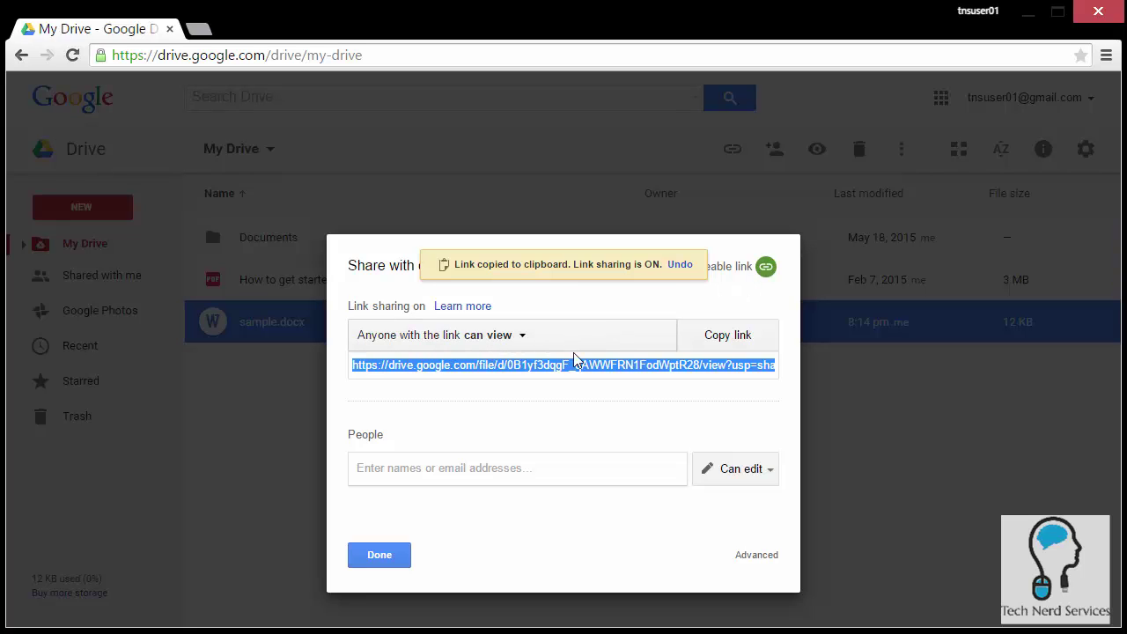
click(740, 347)
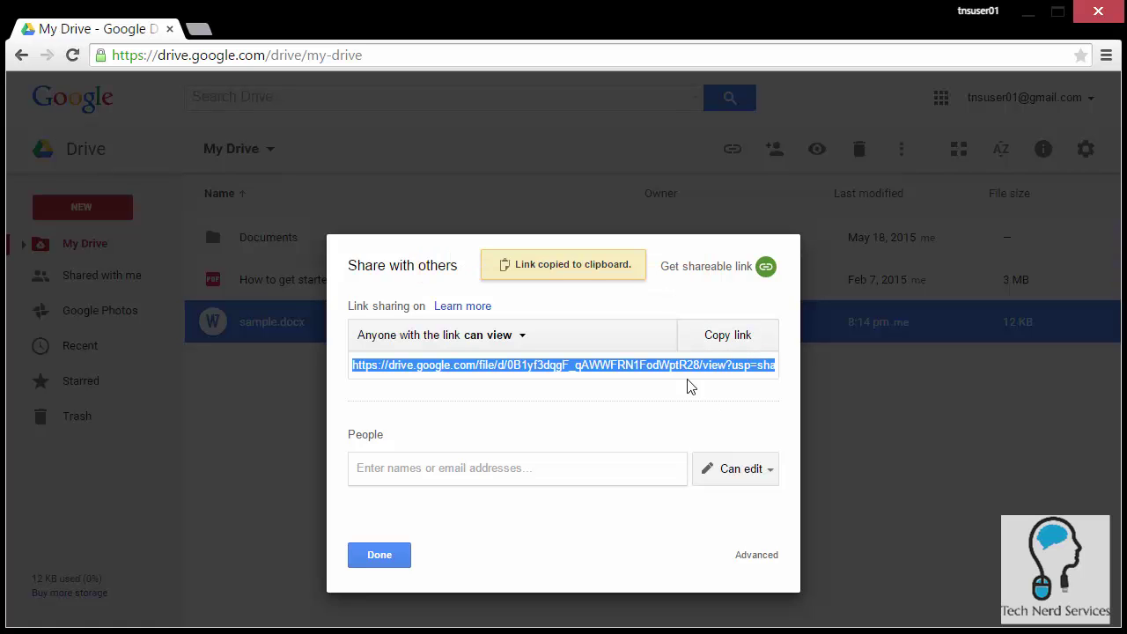
click(754, 555)
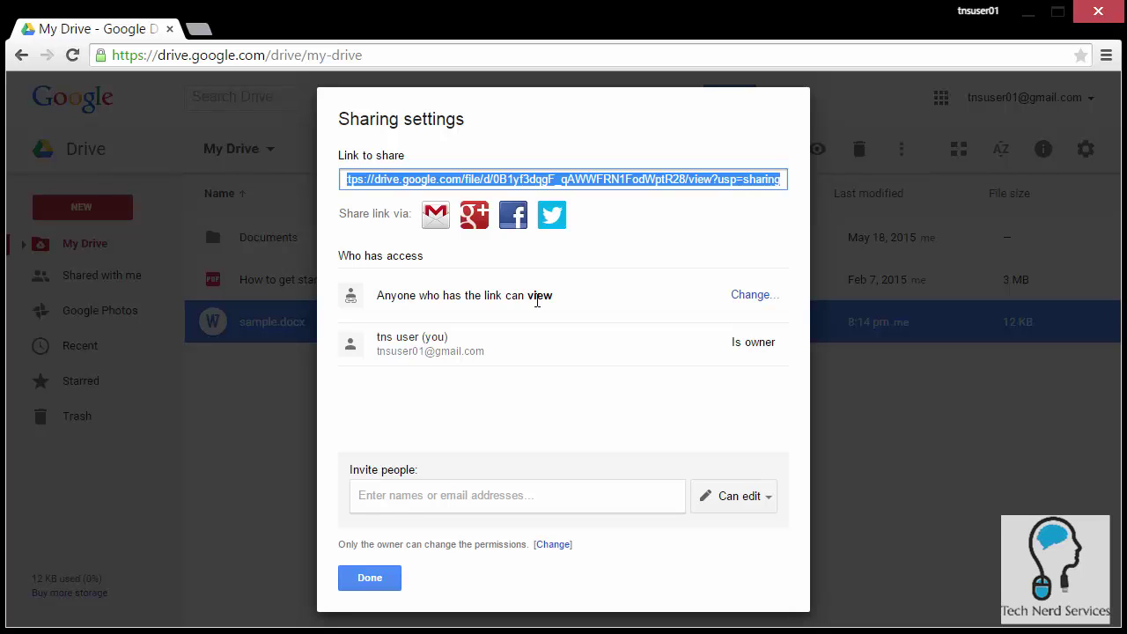
key(alt+Tab)
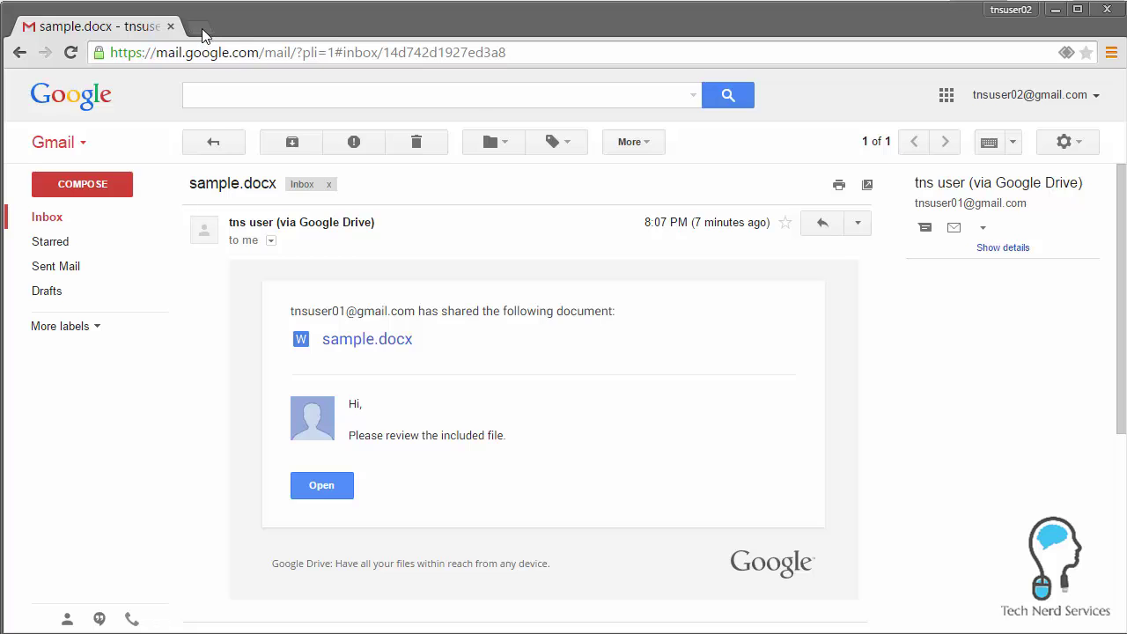
Paste the copied sample.docx share link into a new Chrome tab and load it.
click(199, 28)
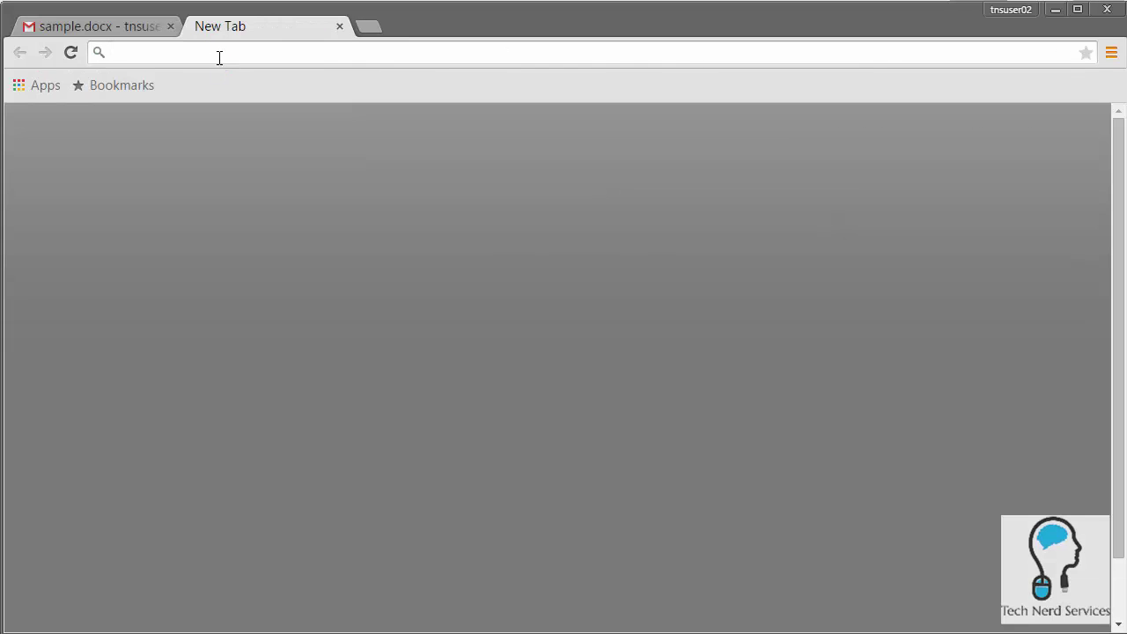
key(ctrl+v)
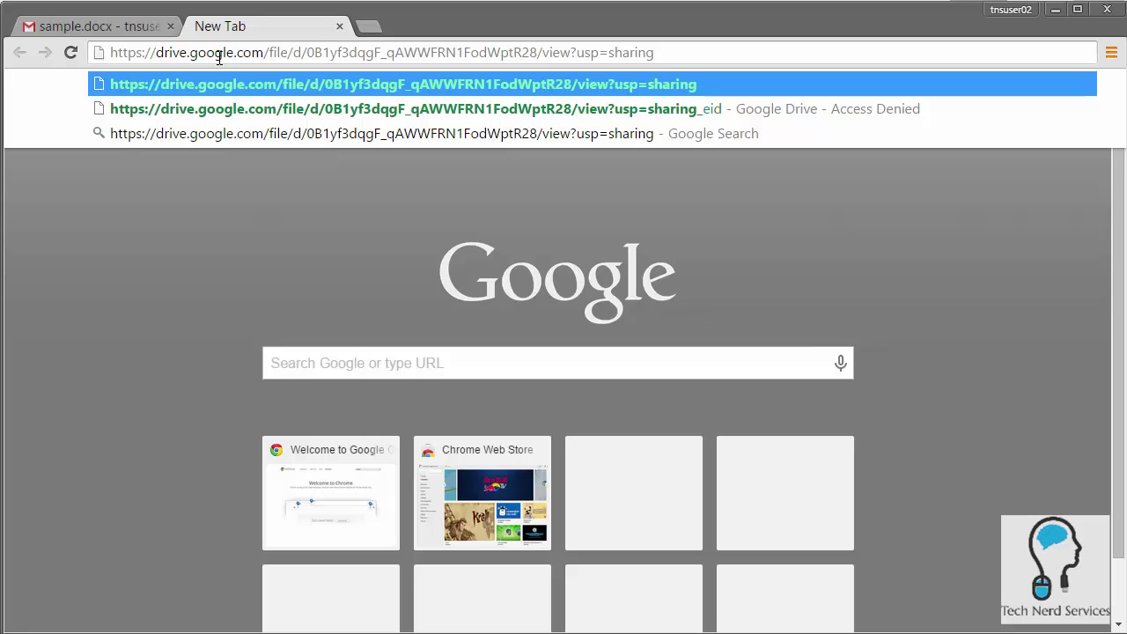
key(Return)
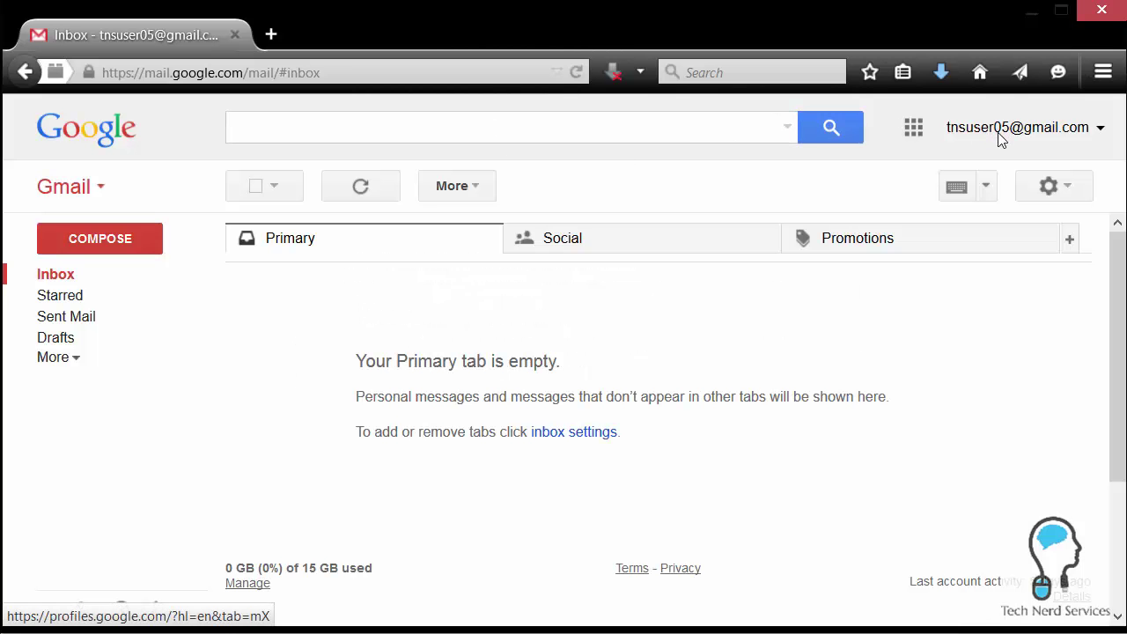
Load the sample.docx share link in a new Firefox tab, then close the owner's sharing settings.
click(271, 34)
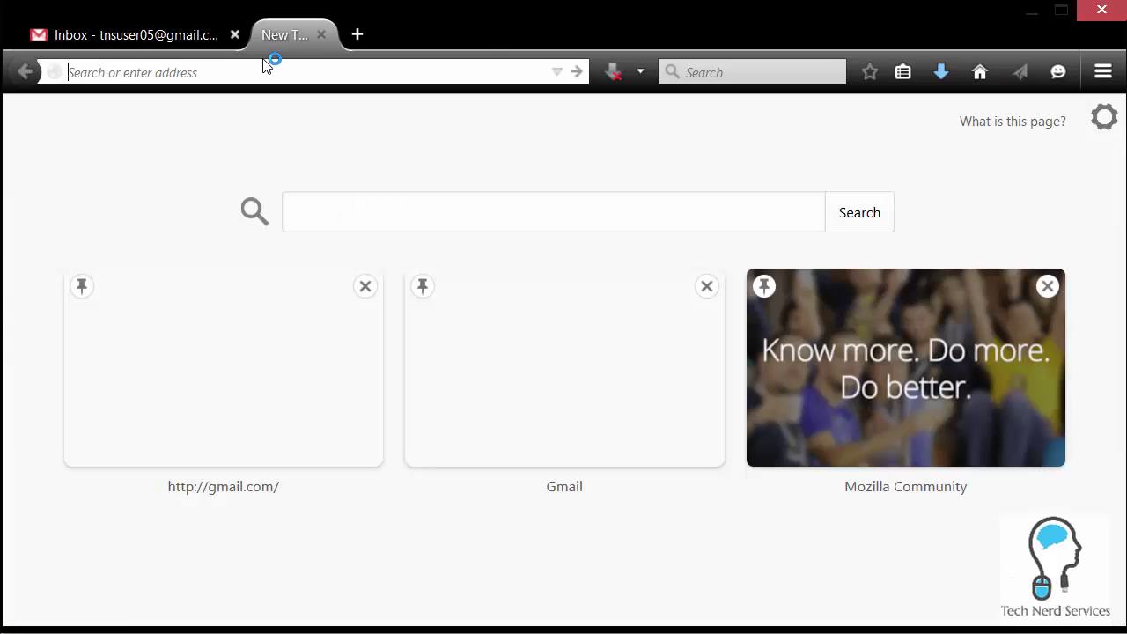
key(ctrl+v)
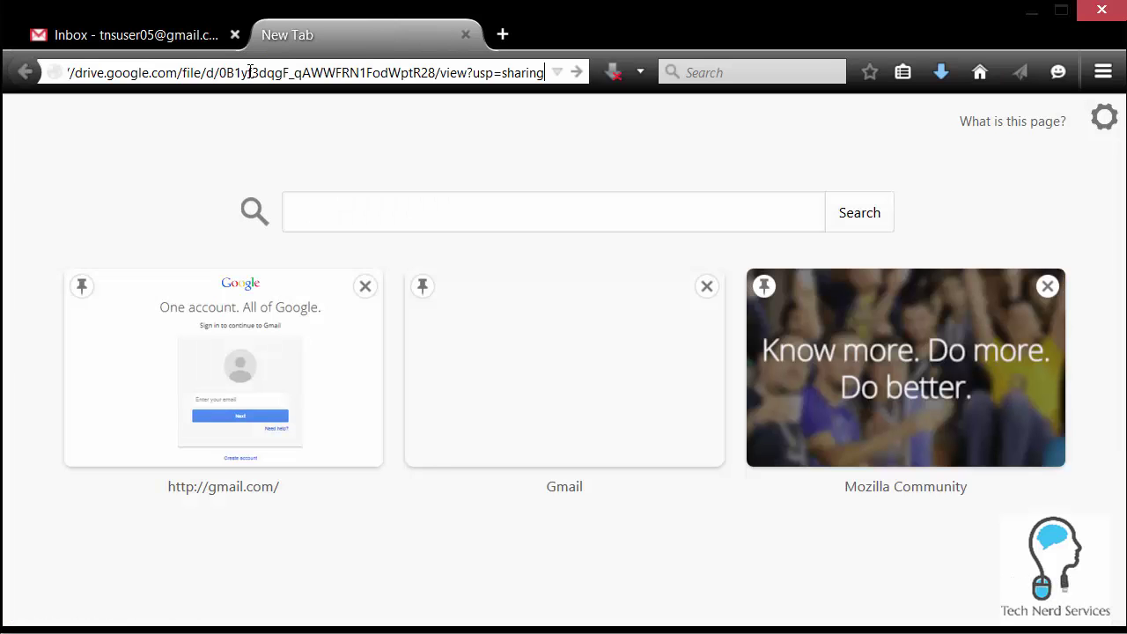
key(Return)
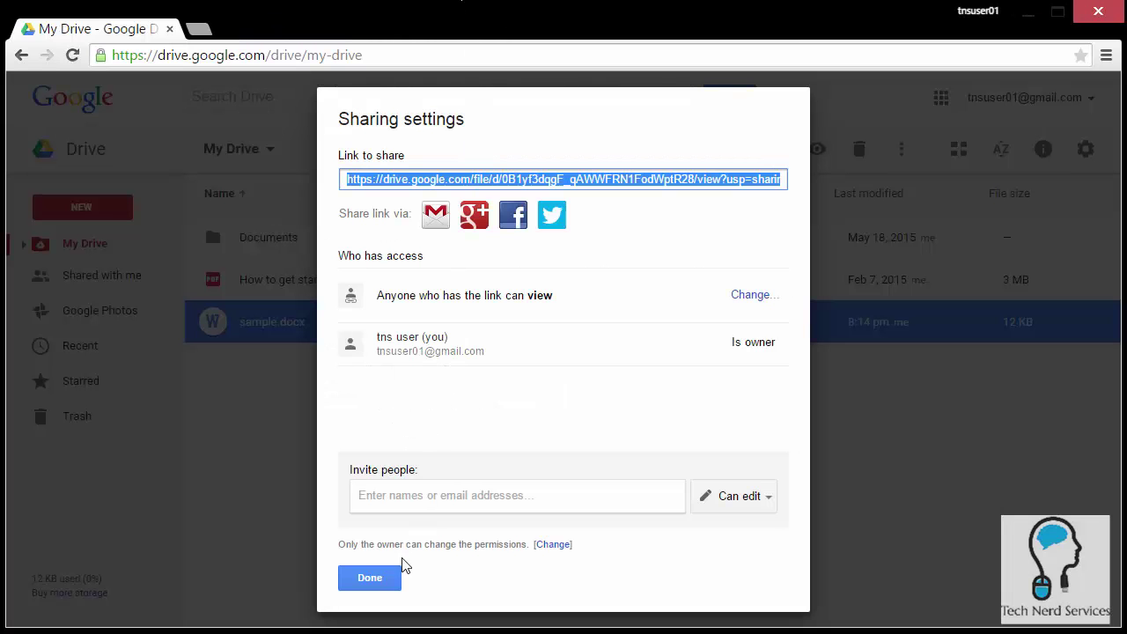
click(395, 576)
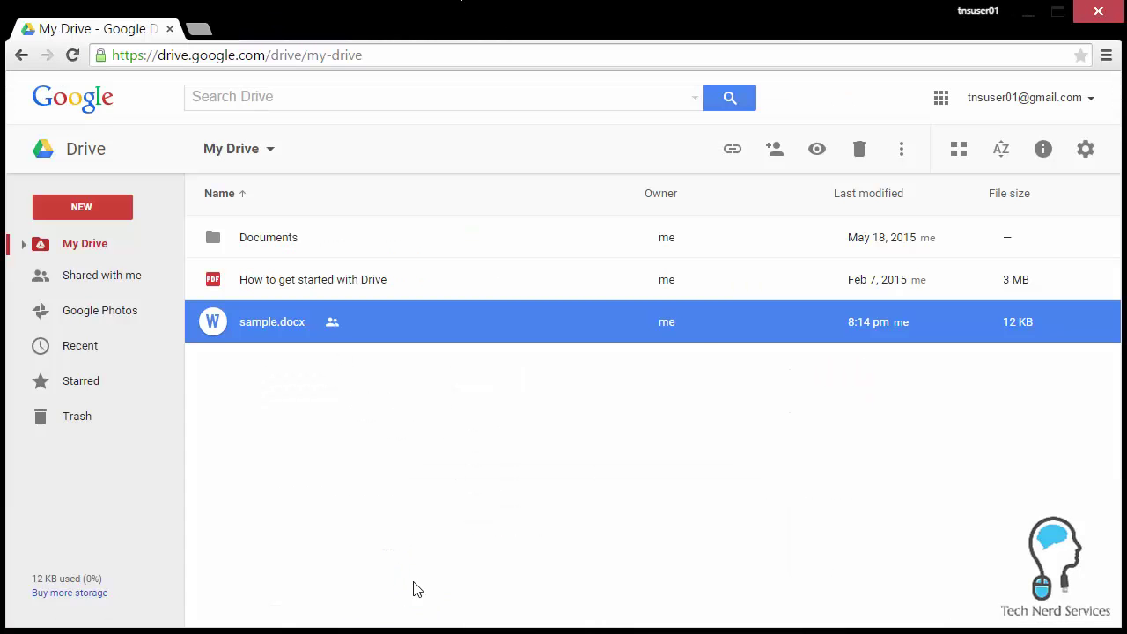
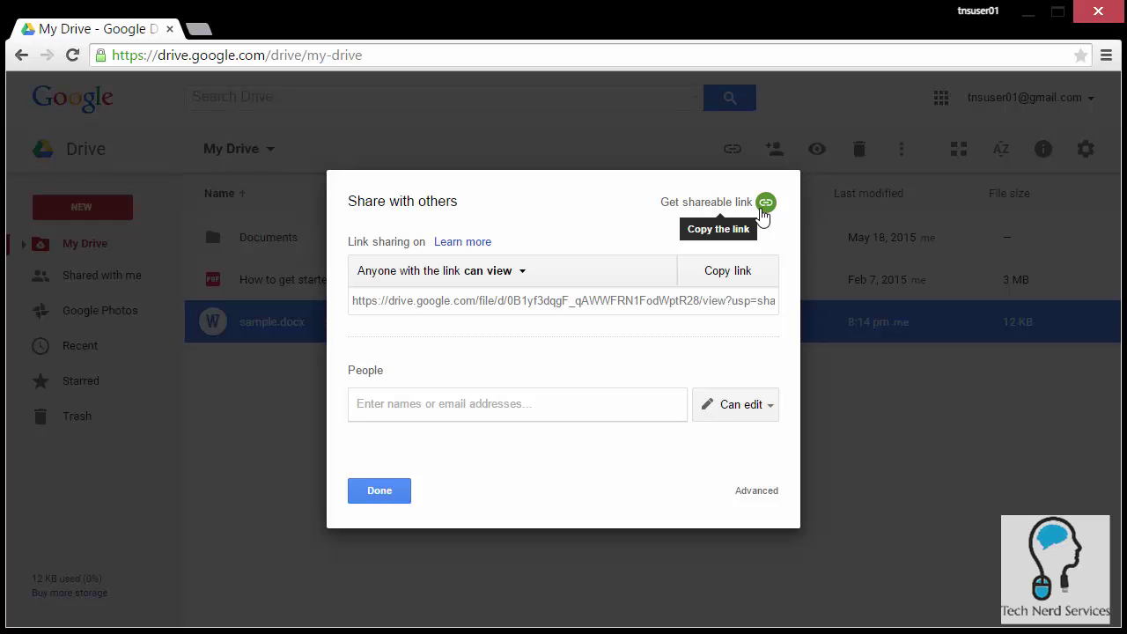
Close the share dialog and set sample.docx's link access to 'OFF - only specific people can access'.
click(375, 506)
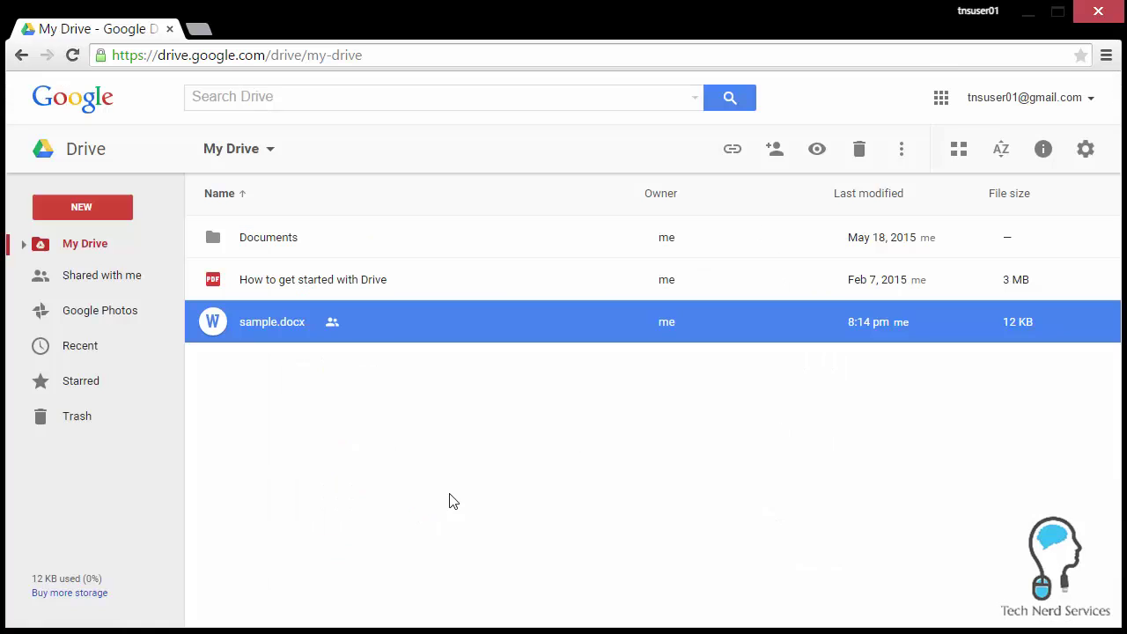
click(738, 162)
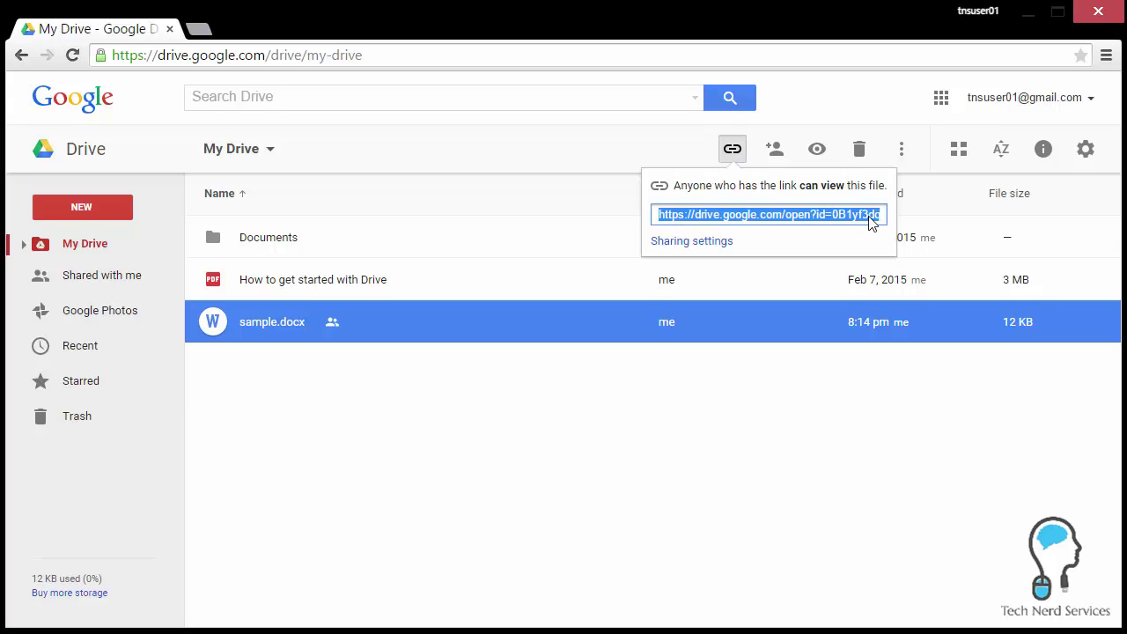
click(775, 148)
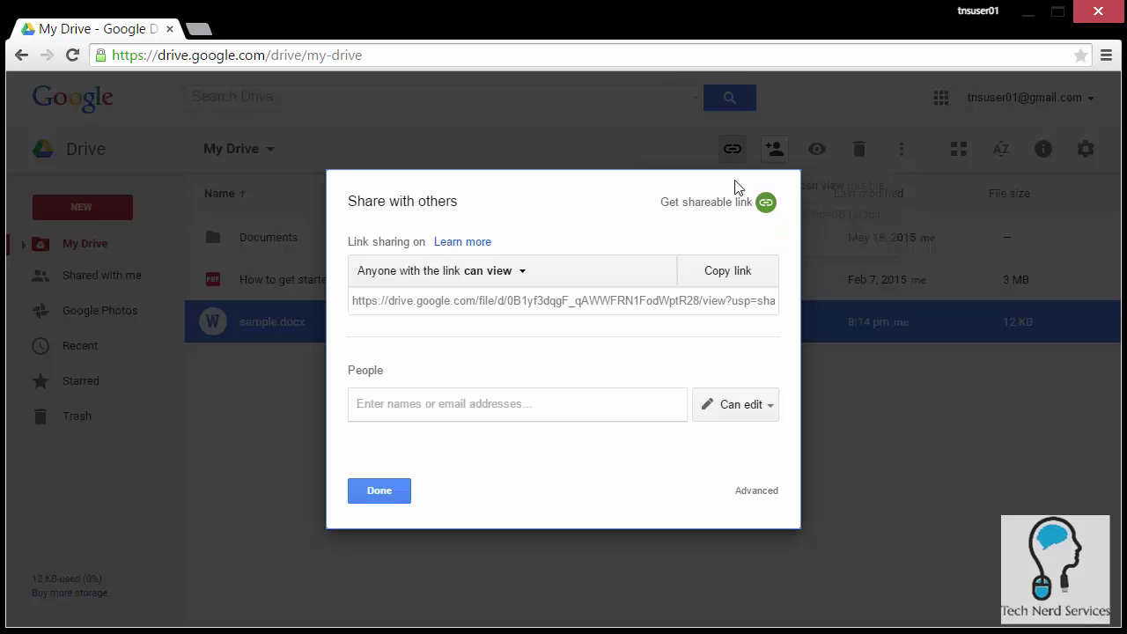
click(513, 273)
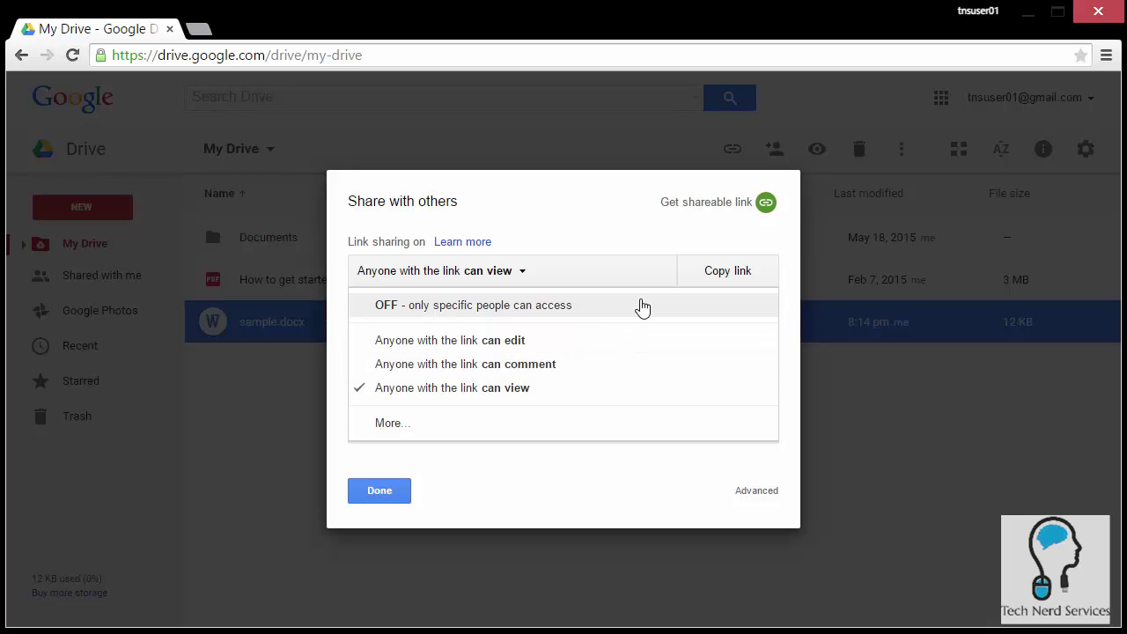
click(641, 306)
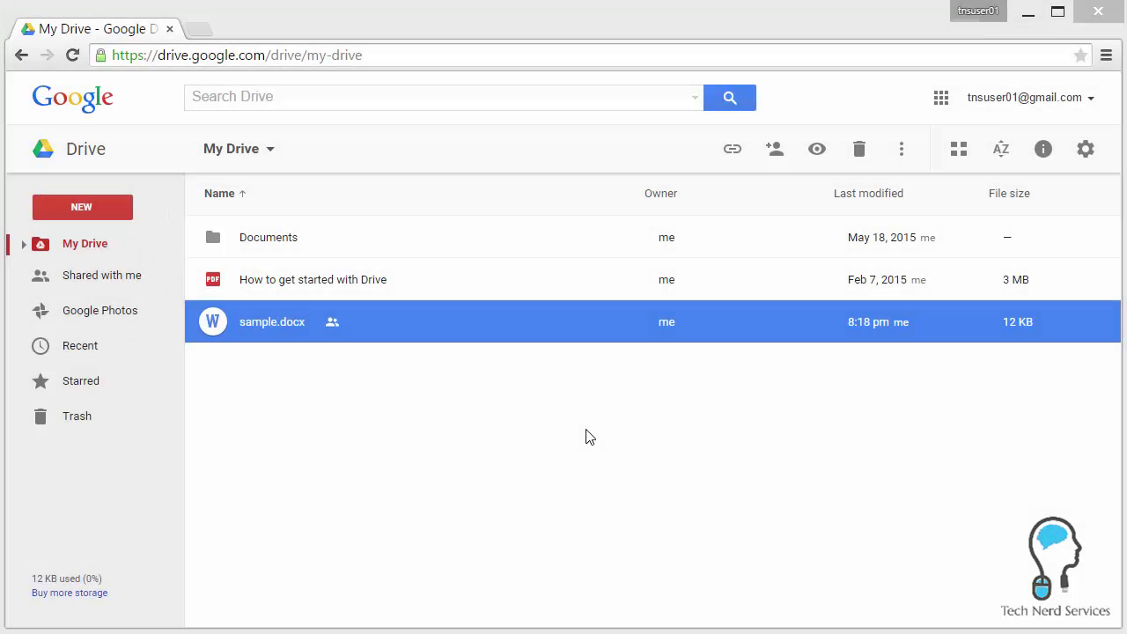
click(775, 151)
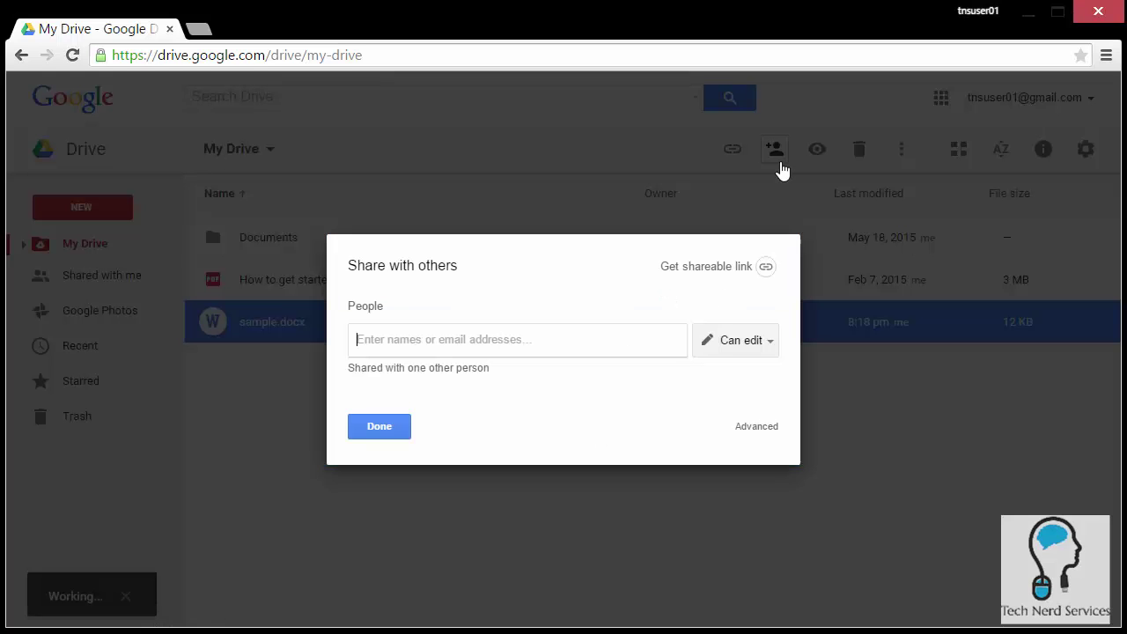
click(758, 428)
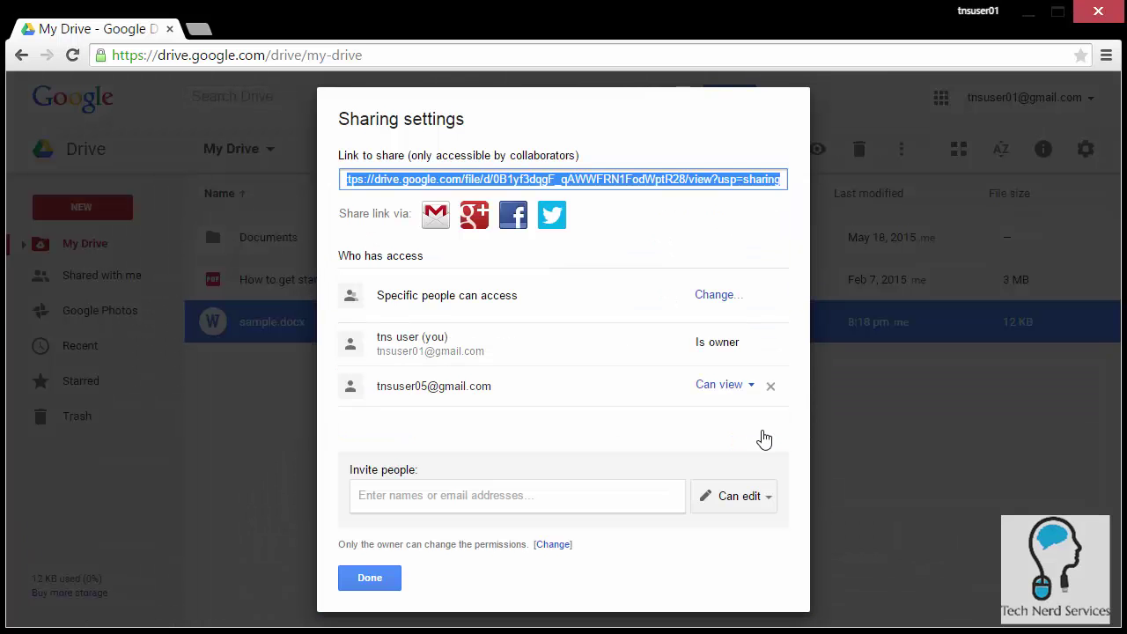
click(723, 297)
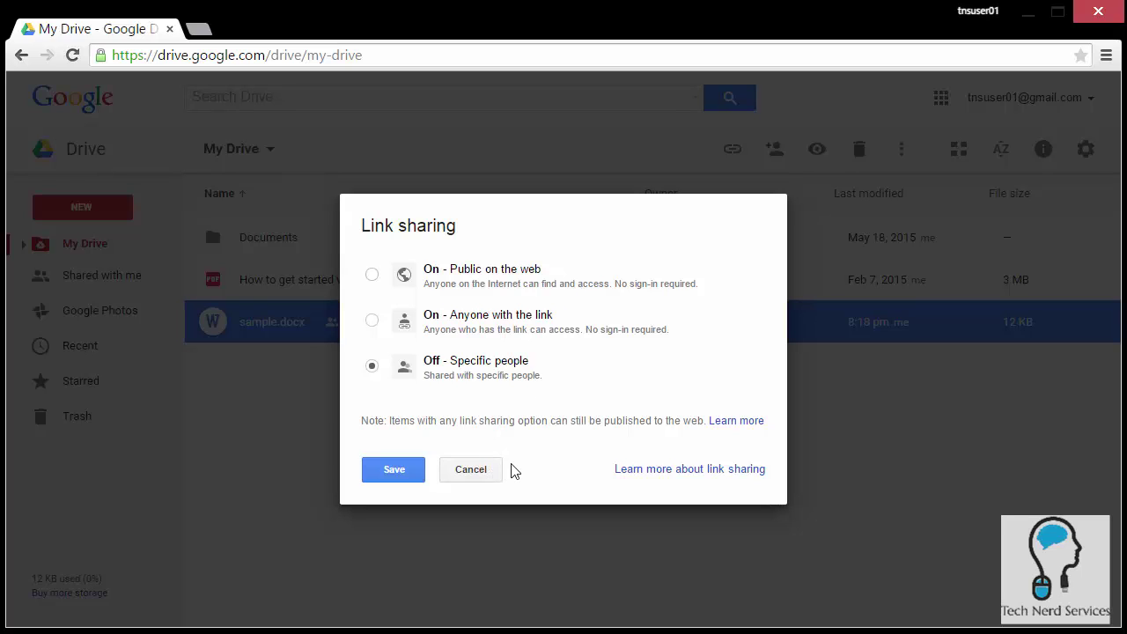
click(498, 474)
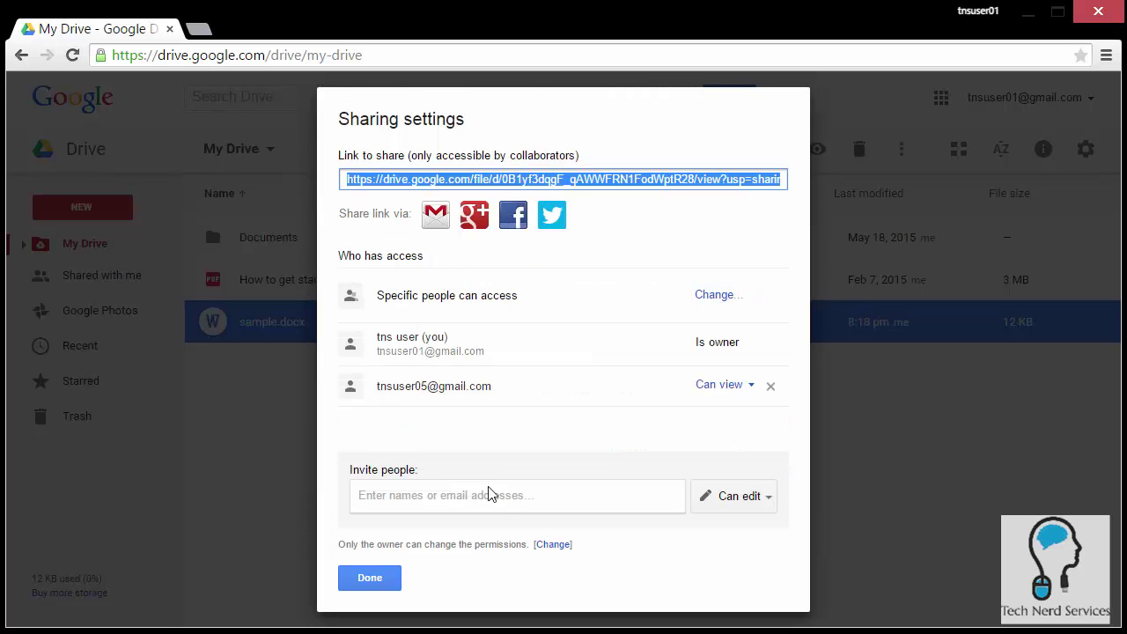
click(387, 579)
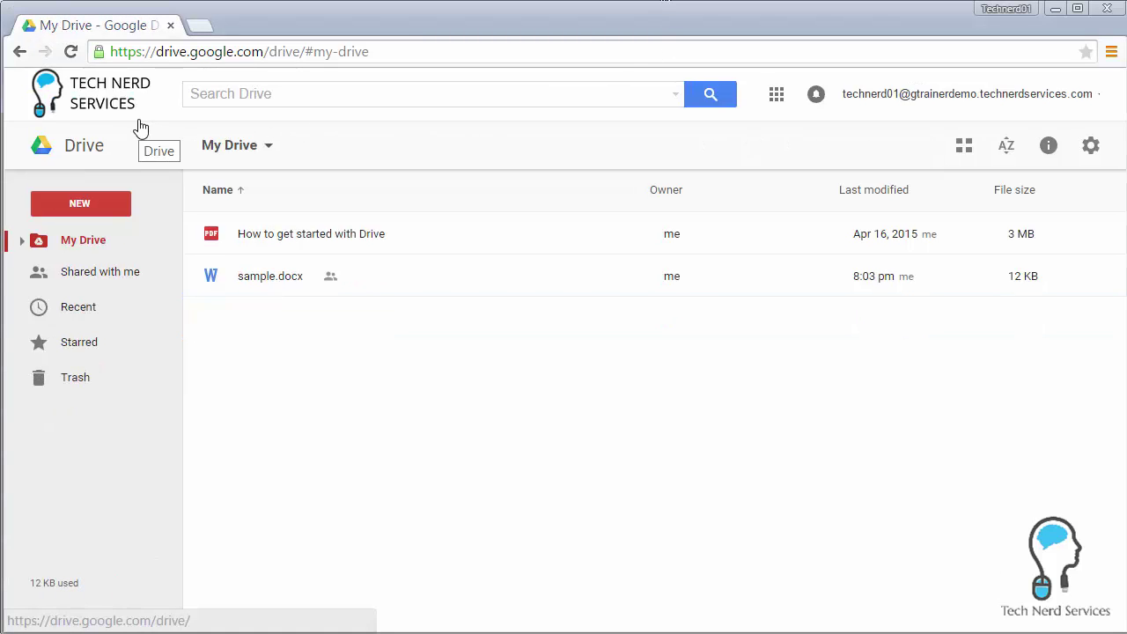
click(422, 271)
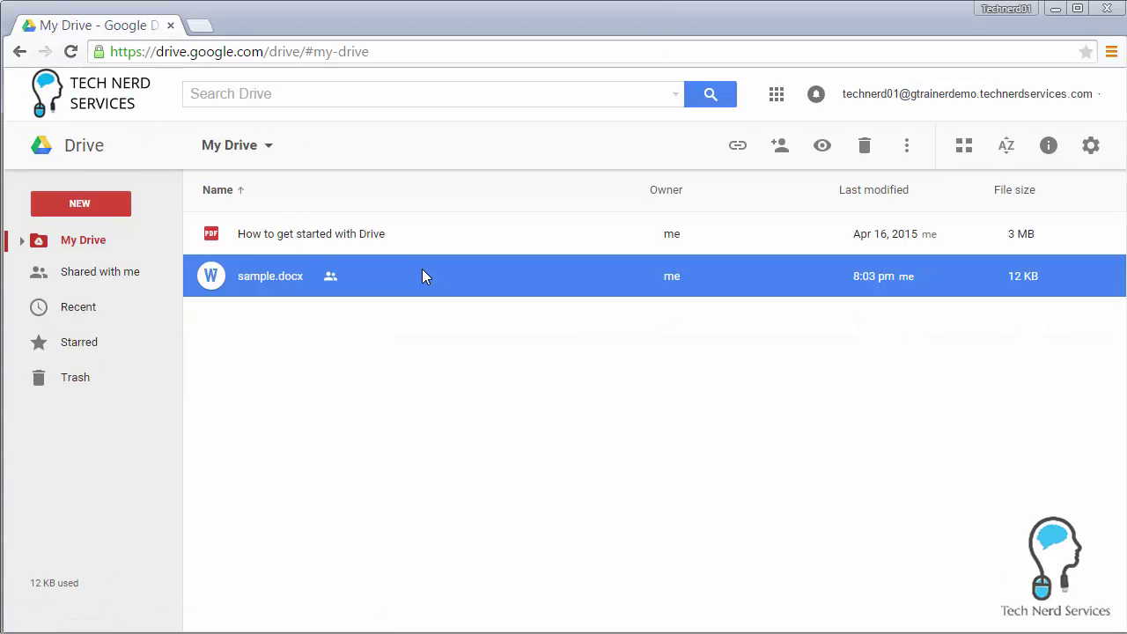
click(783, 146)
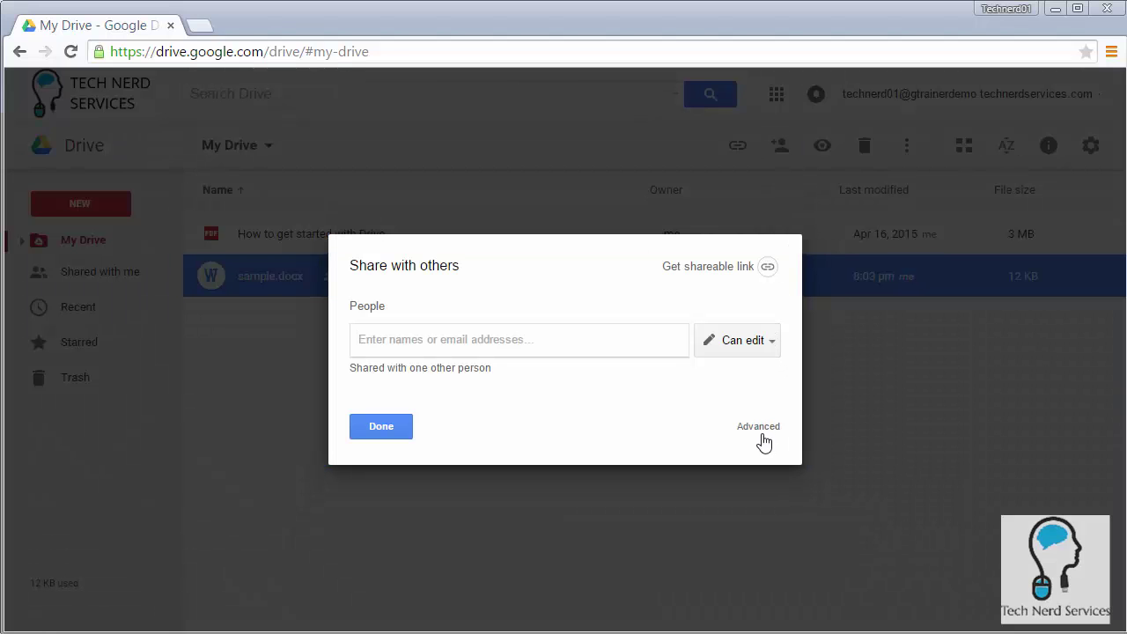
click(759, 427)
click(720, 277)
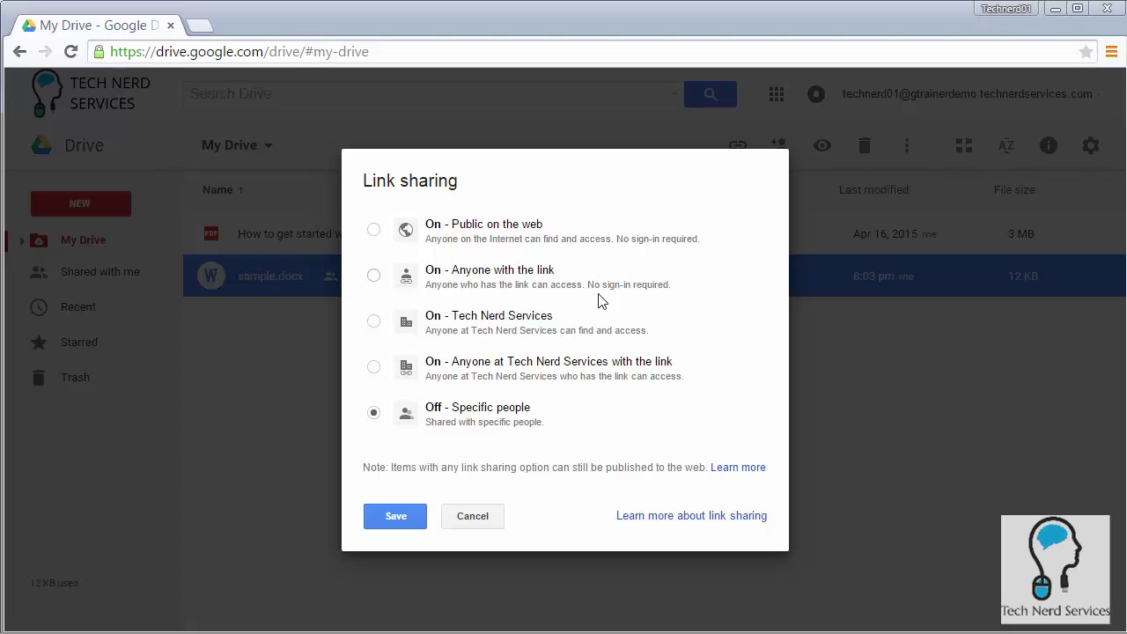
click(473, 520)
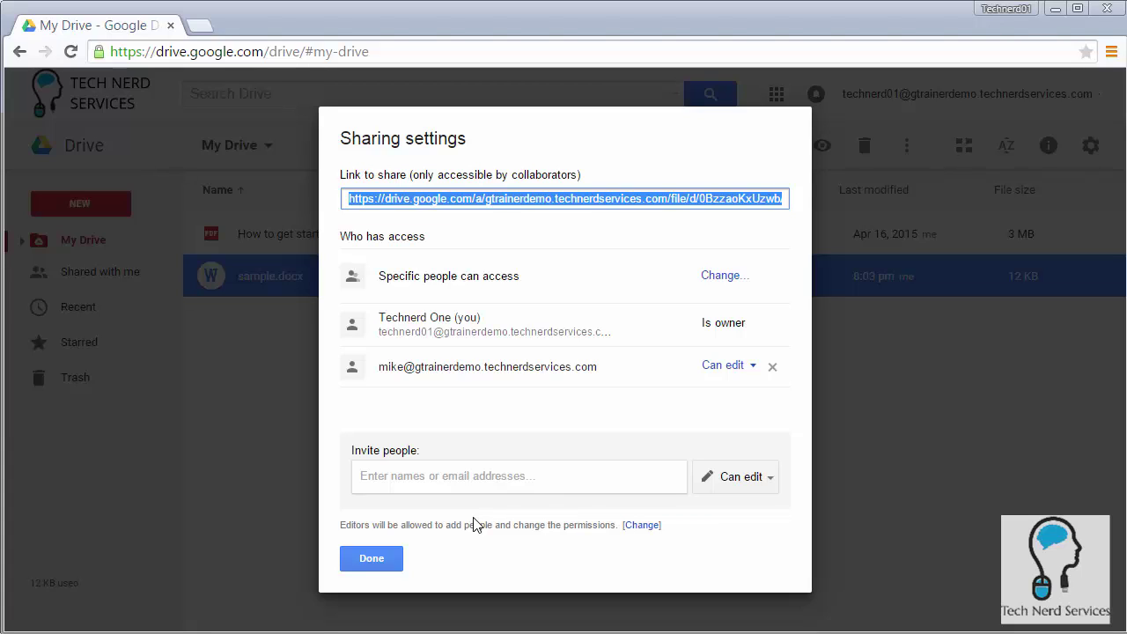
click(388, 558)
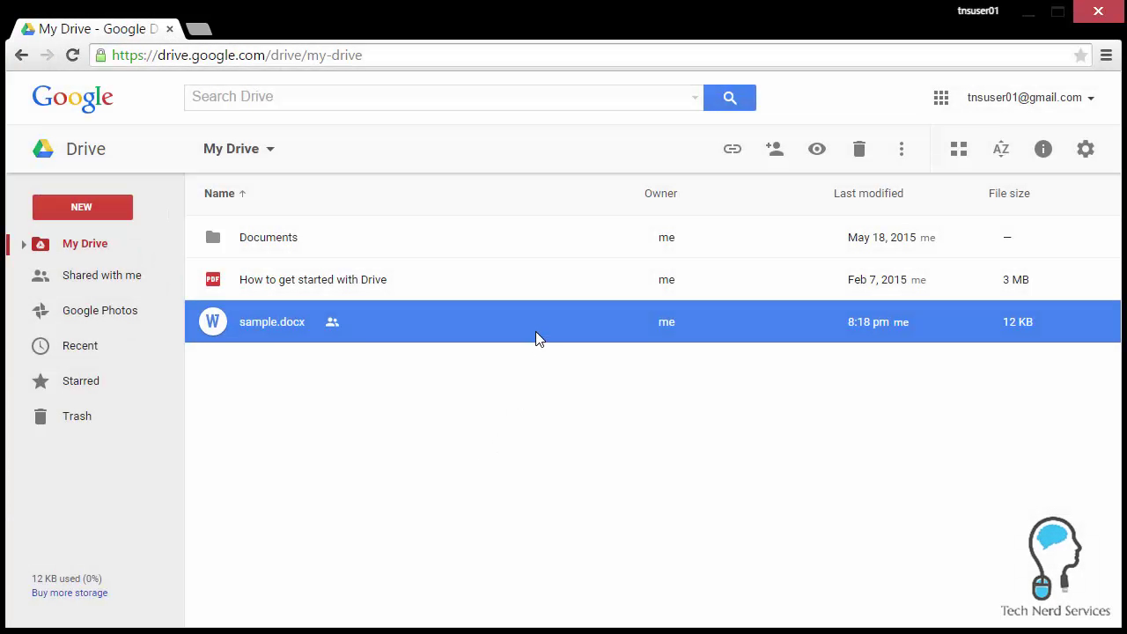
Review sample.docx's advanced sharing settings, then close them.
click(775, 149)
click(759, 430)
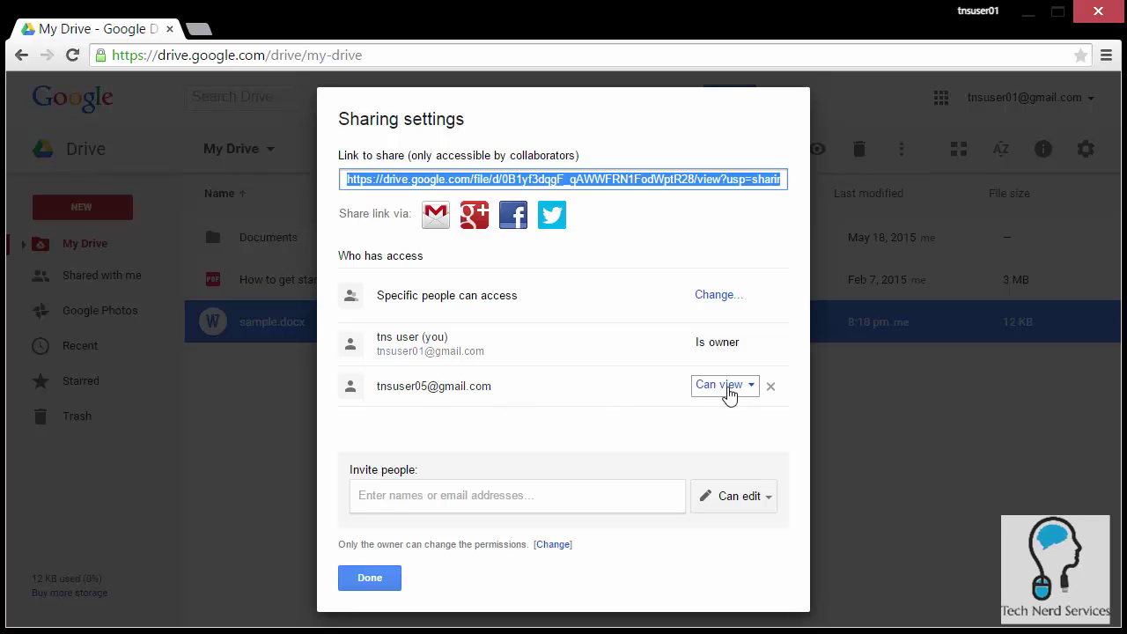
click(398, 580)
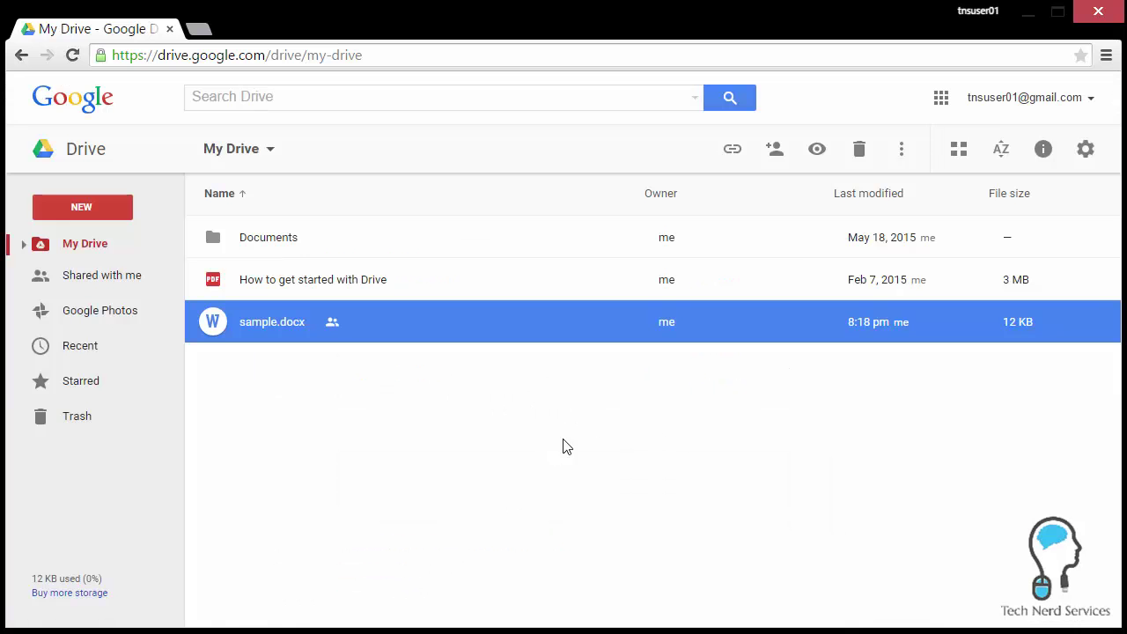
Check sample.docx's type, size and dates in the Details pane, then close the pane and deselect the file.
click(1044, 151)
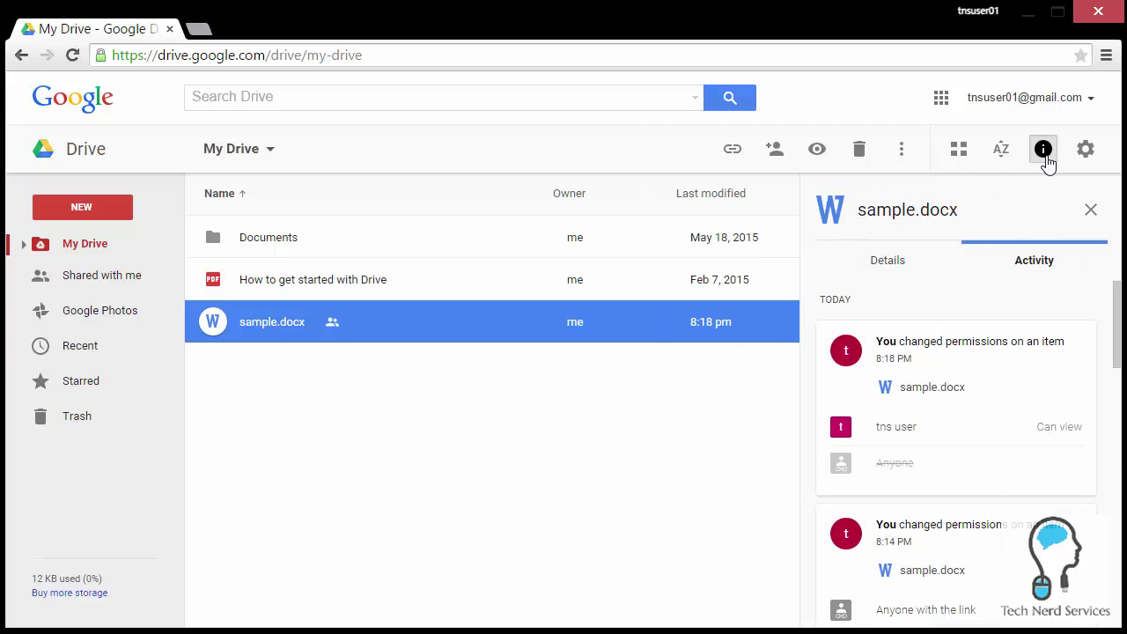
click(905, 259)
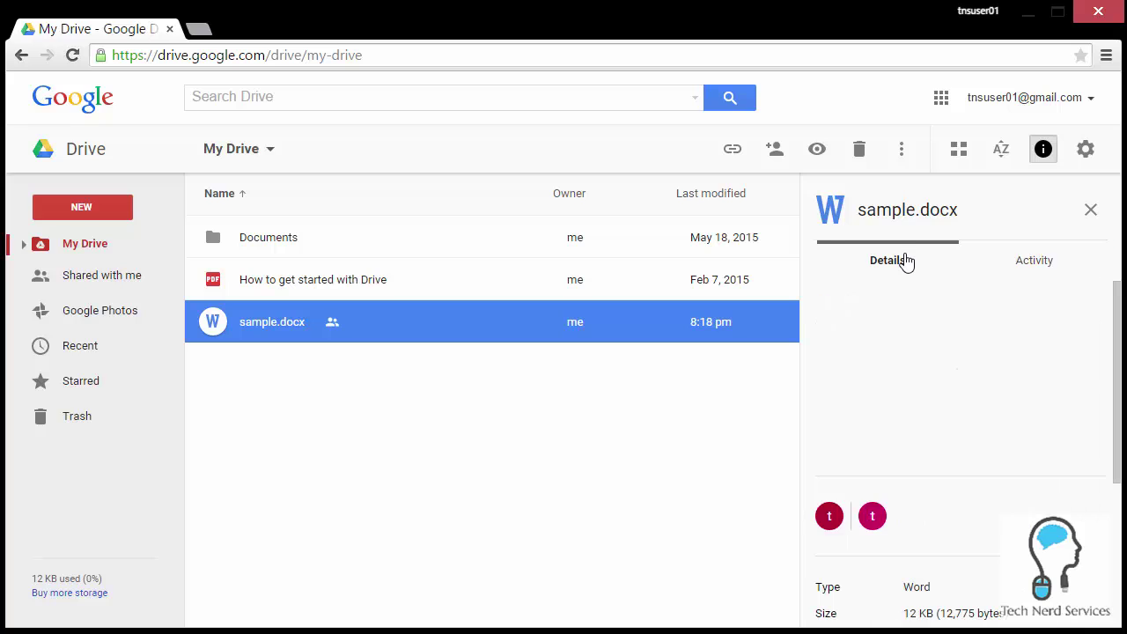
scroll(980, 332, down, 5)
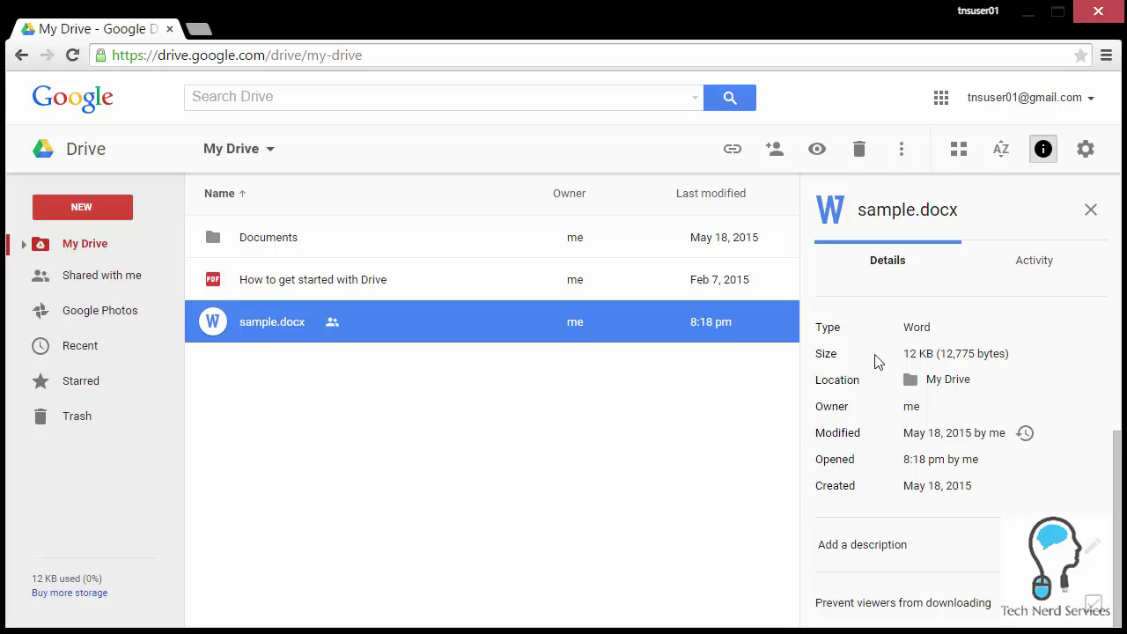
click(1089, 212)
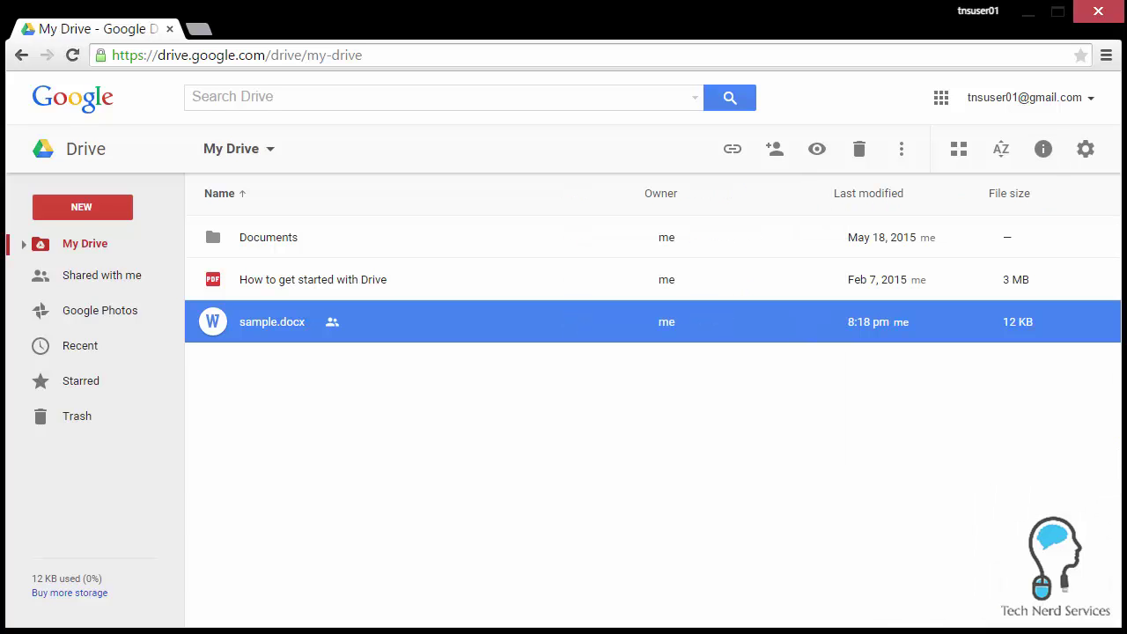
click(445, 511)
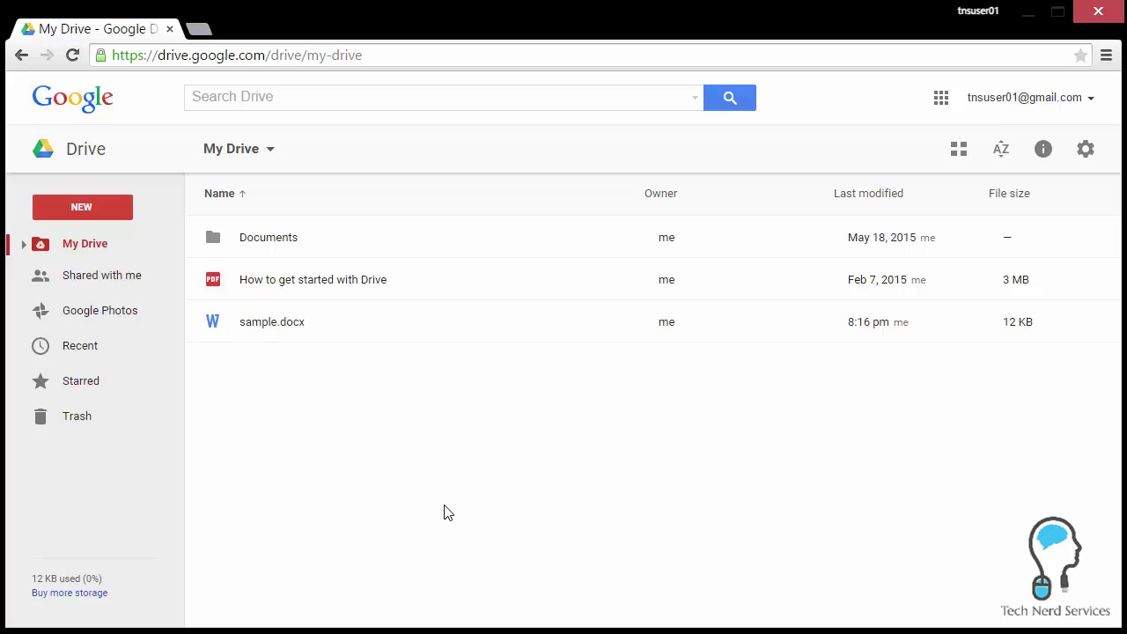
Open Gmail from the apps grid and start a new email to the colleague picked from autocomplete.
click(941, 96)
click(875, 359)
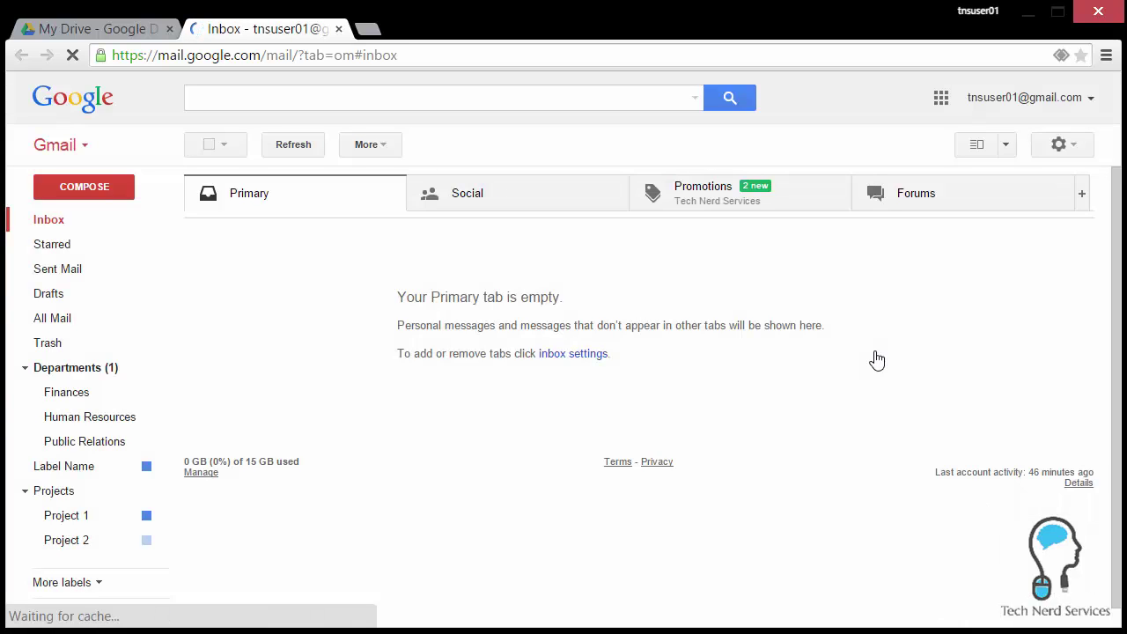
click(88, 185)
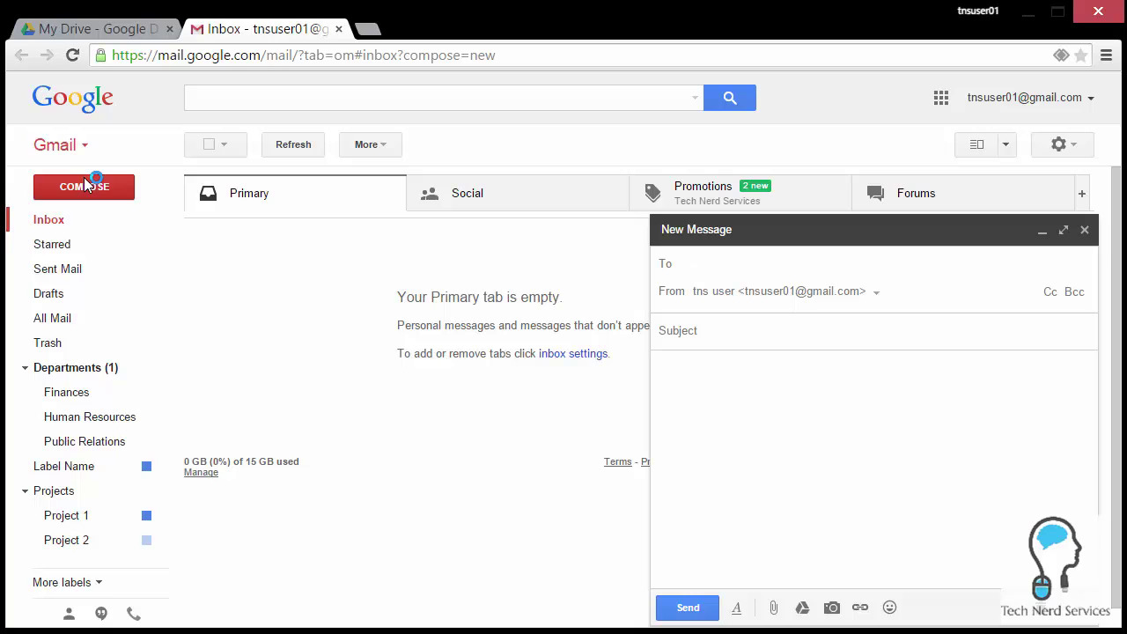
text(tnsu)
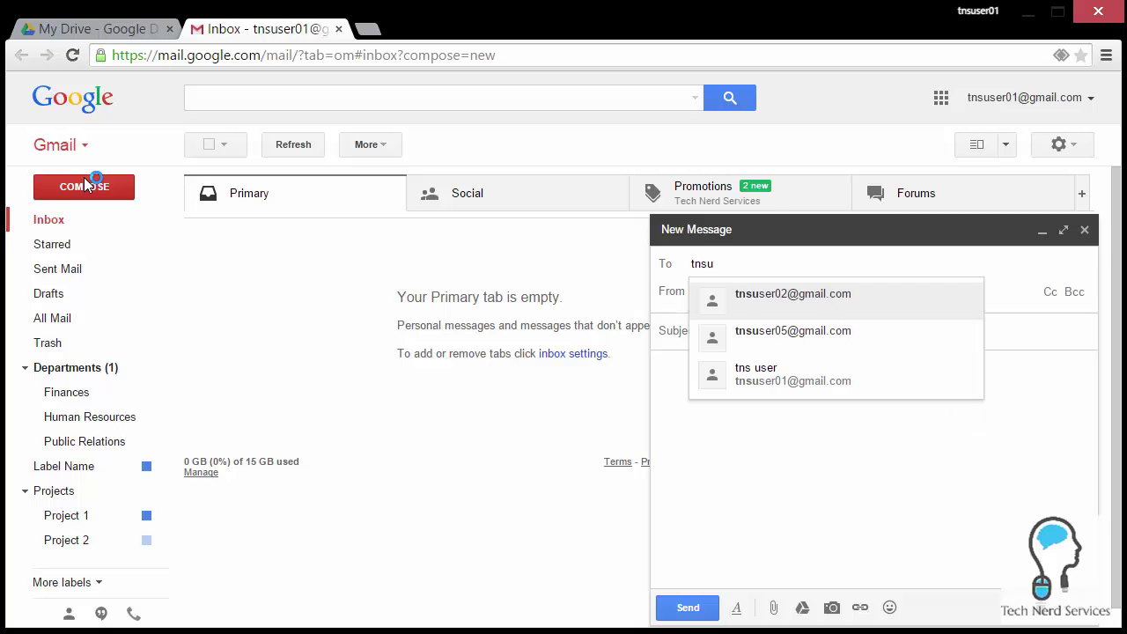
click(792, 332)
Enter the subject 'Very important file' and the body 'Hi, can you please check out this file.'.
key(Tab)
text(Very important file)
key(Tab)
text(Hi, can you please check out this file.)
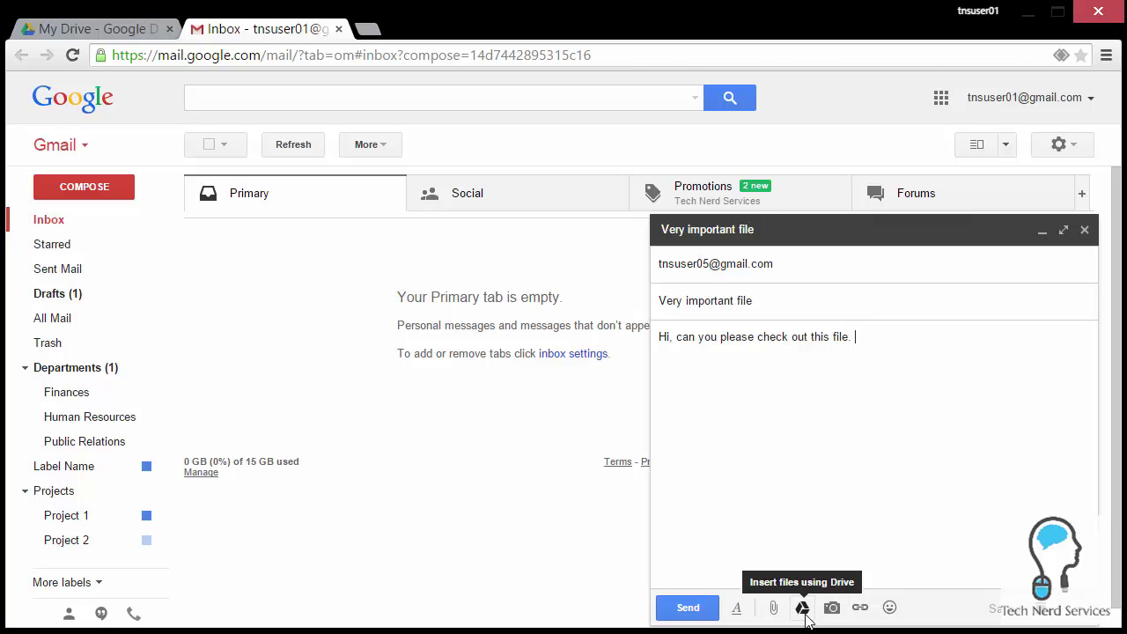
Insert sample.docx from My Drive into the email as a Drive link and send it.
click(803, 613)
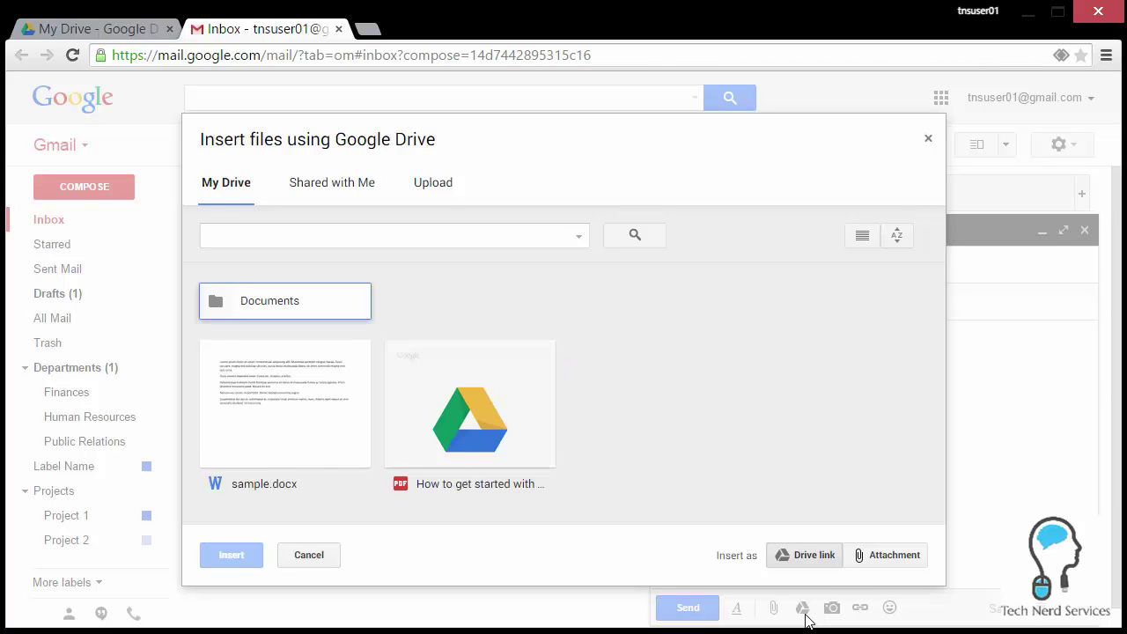
click(304, 449)
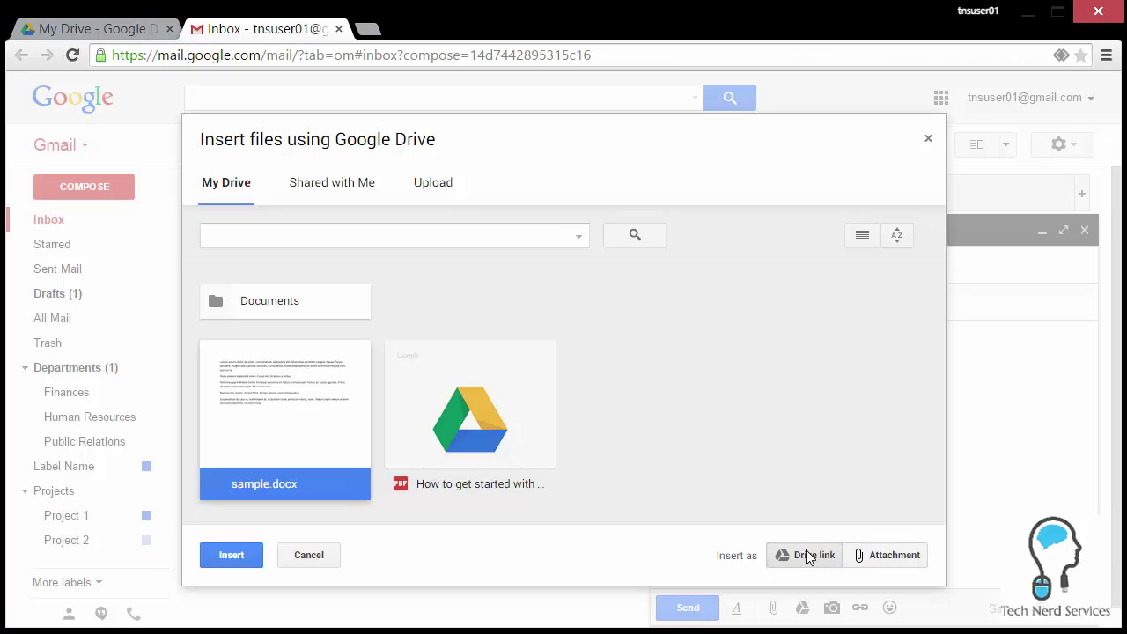
click(227, 559)
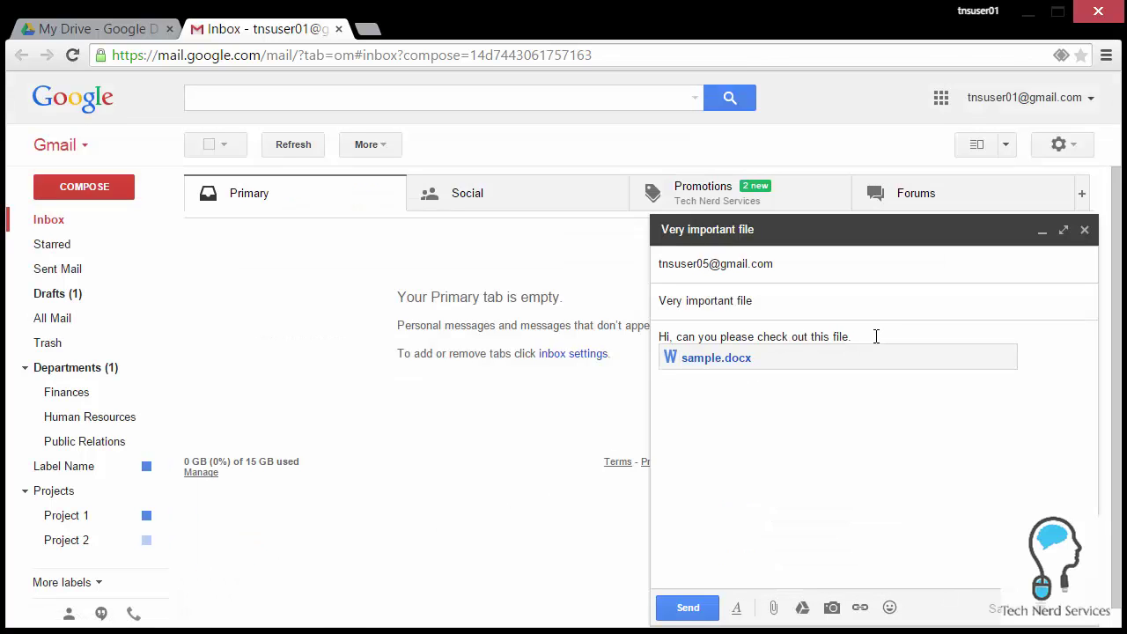
click(691, 607)
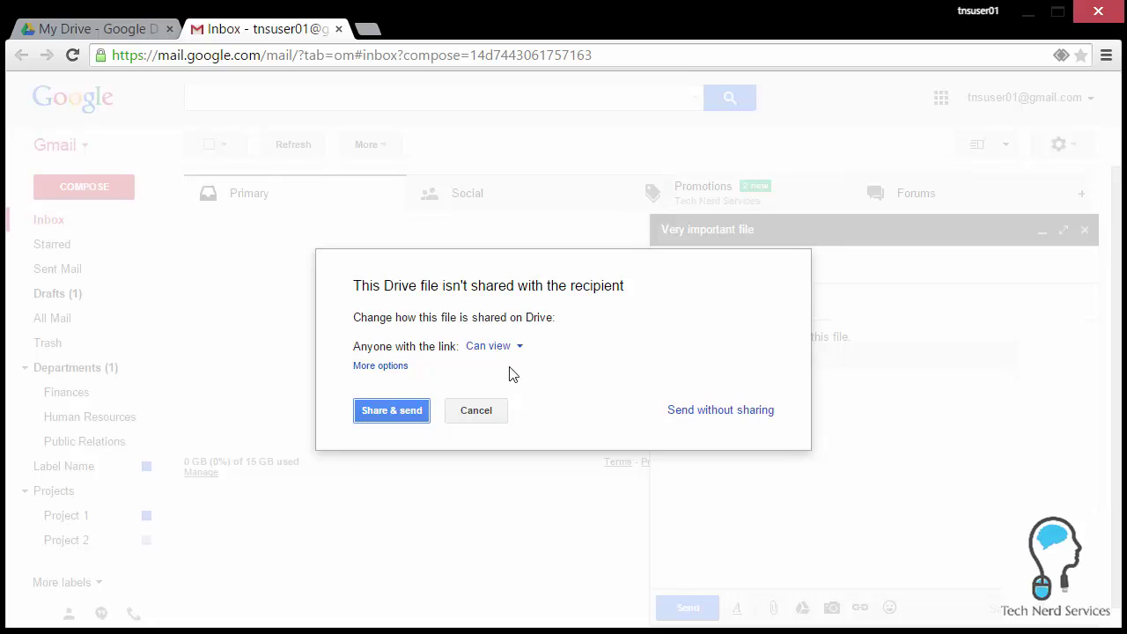
Give the email's recipients 'Can view' access to sample.docx and share and send the message.
click(399, 370)
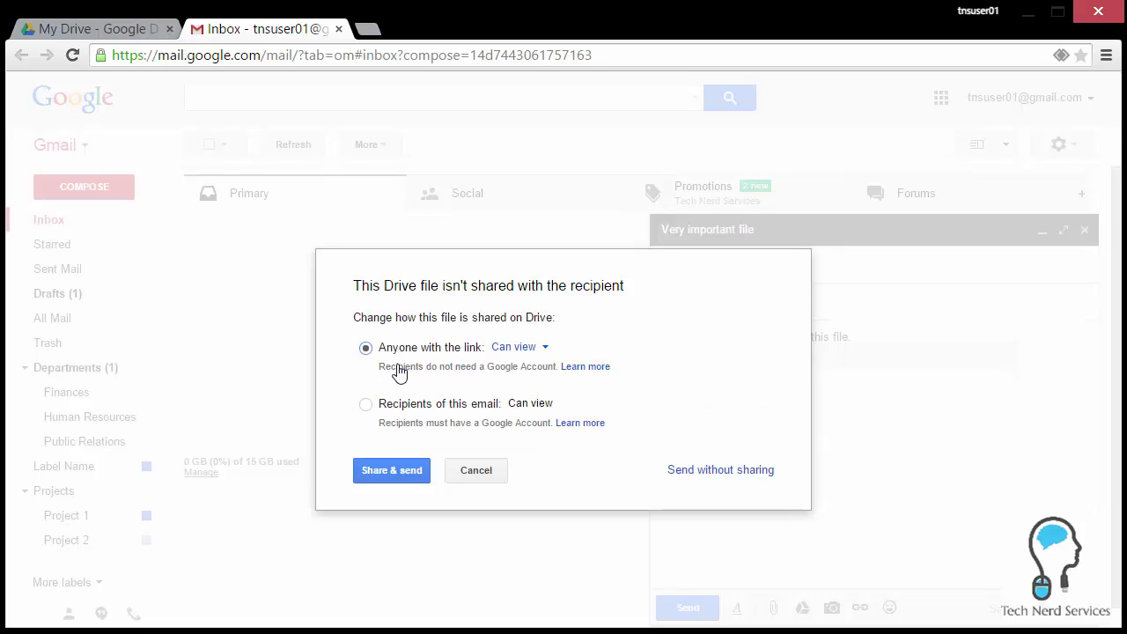
click(409, 410)
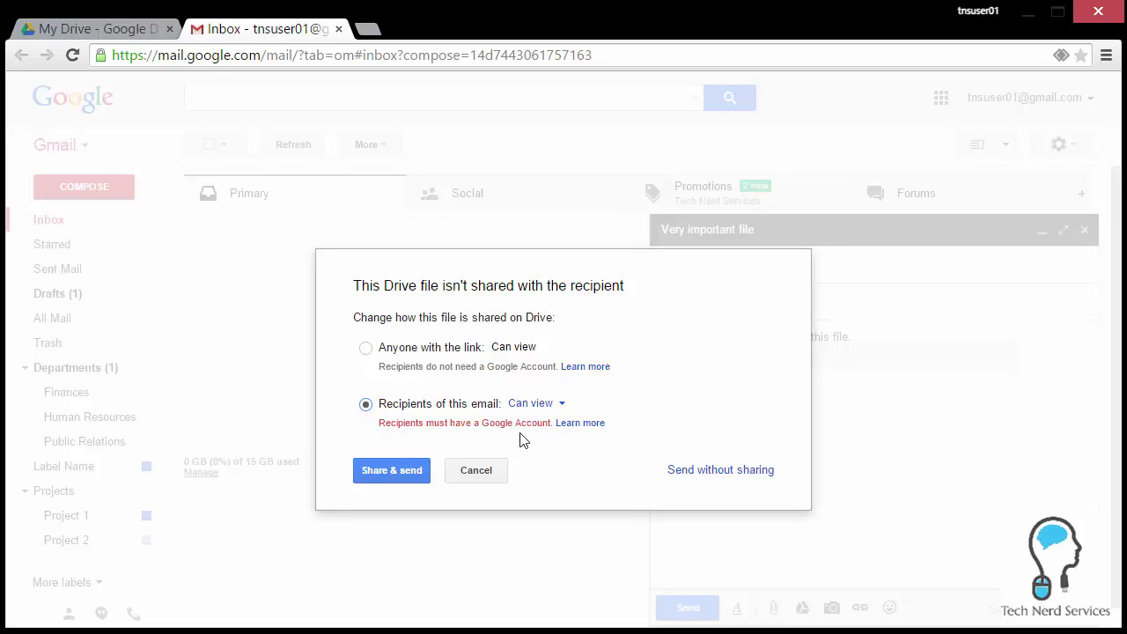
click(553, 405)
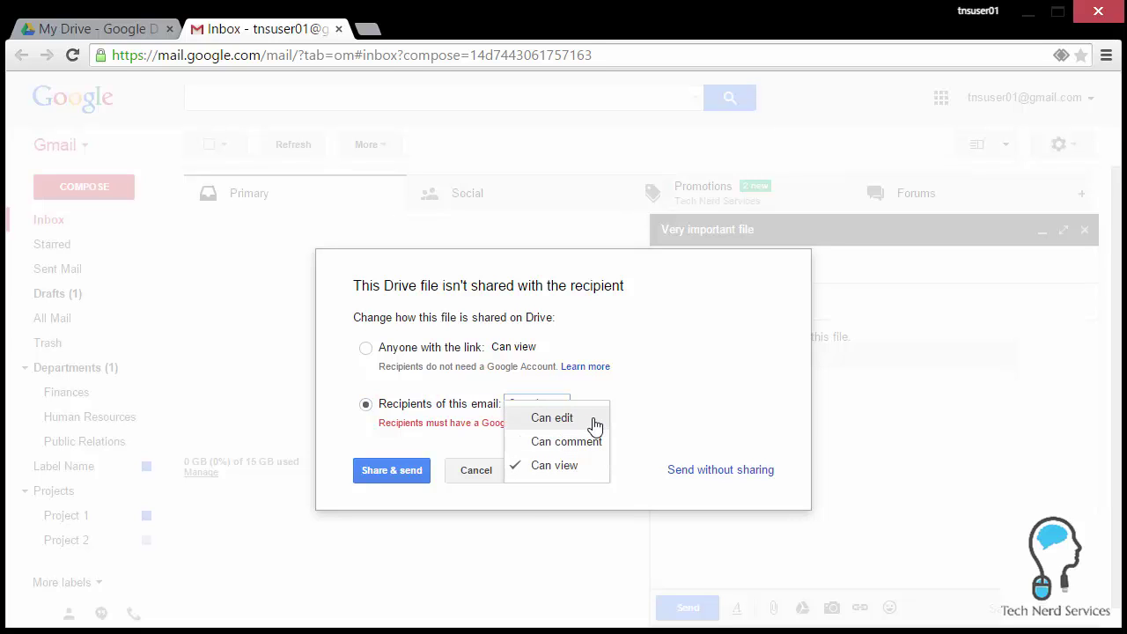
click(641, 401)
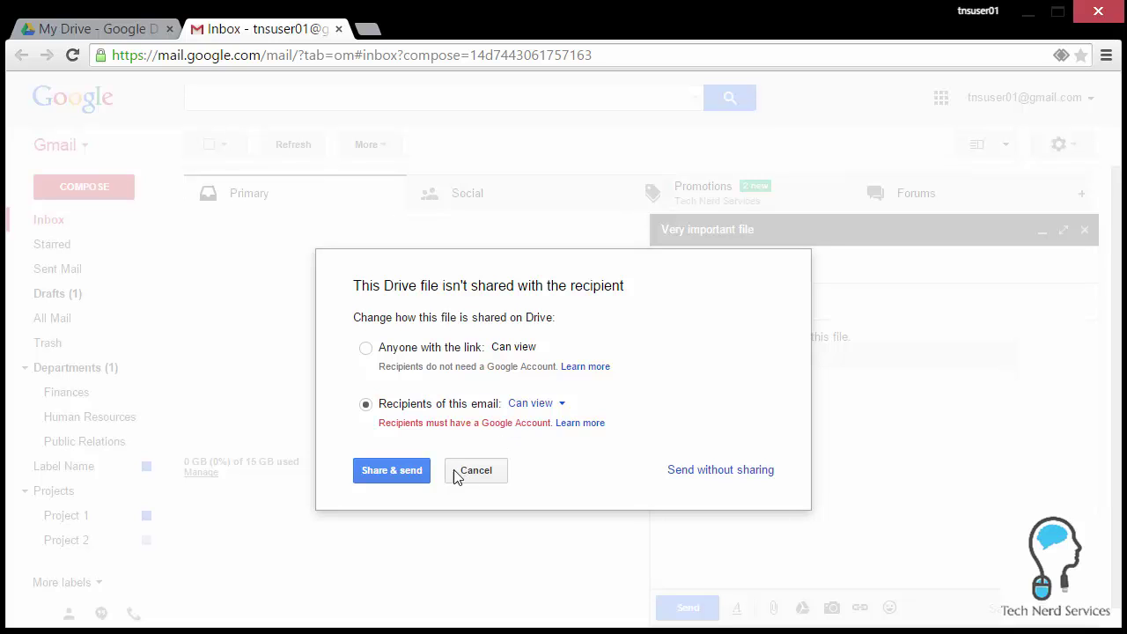
click(392, 470)
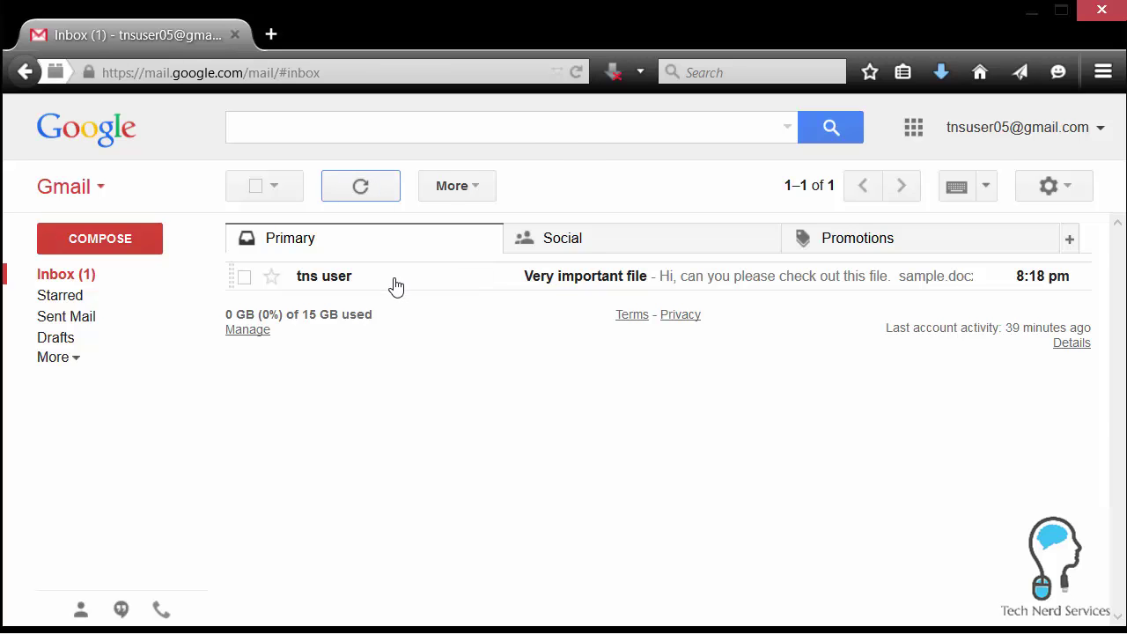
Open the 'Very important file' email and follow its sample.docx link to preview the document.
click(396, 285)
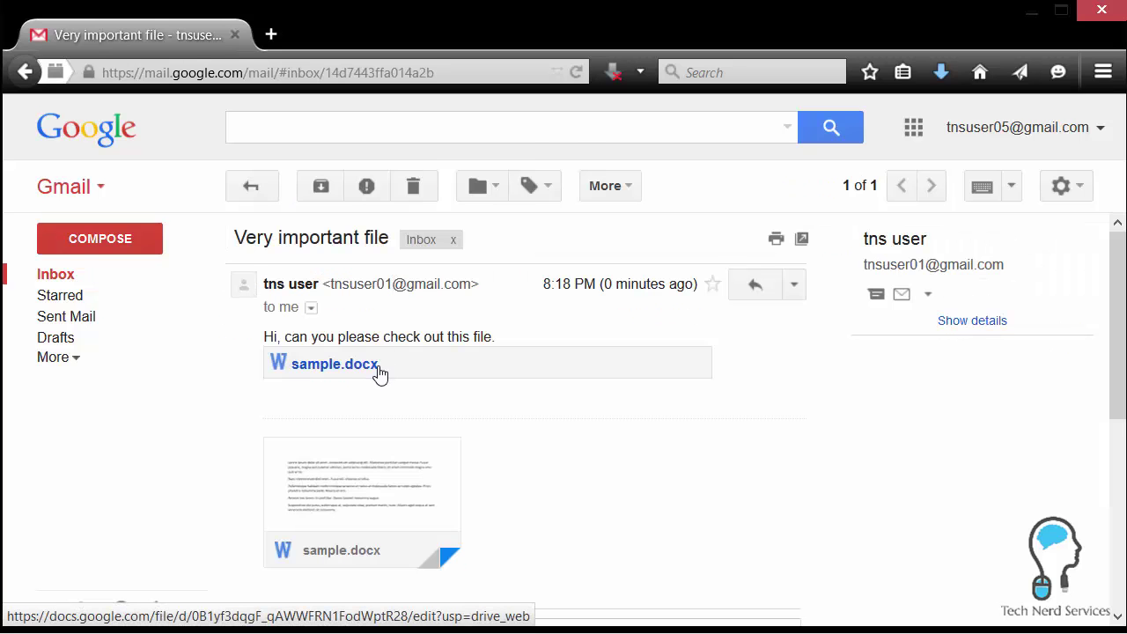
mouse_move(401, 503)
click(366, 376)
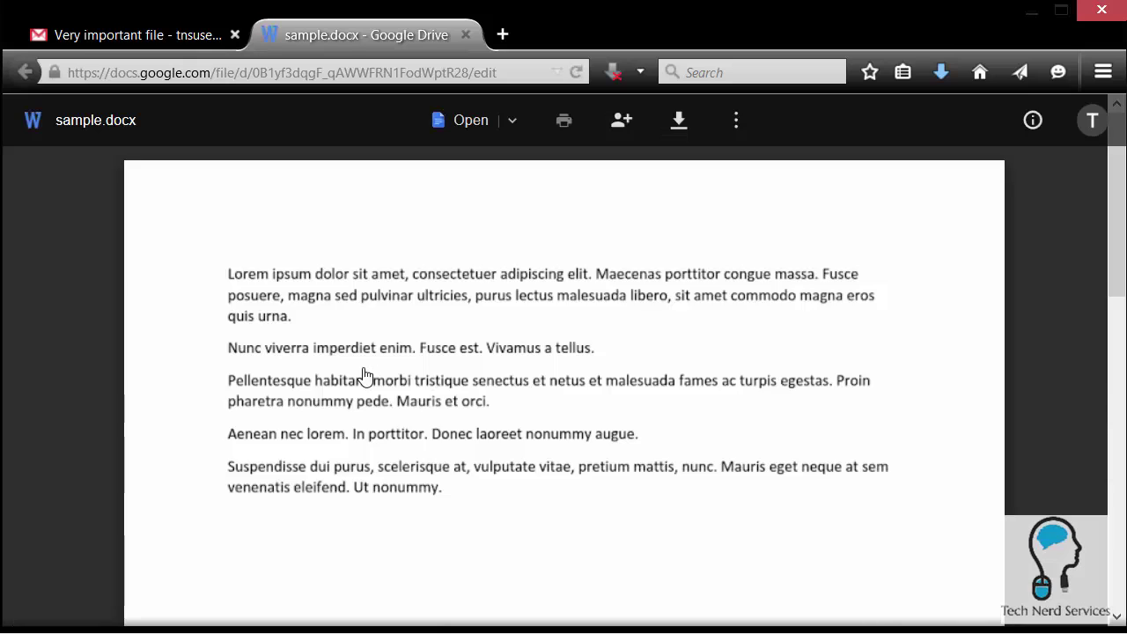